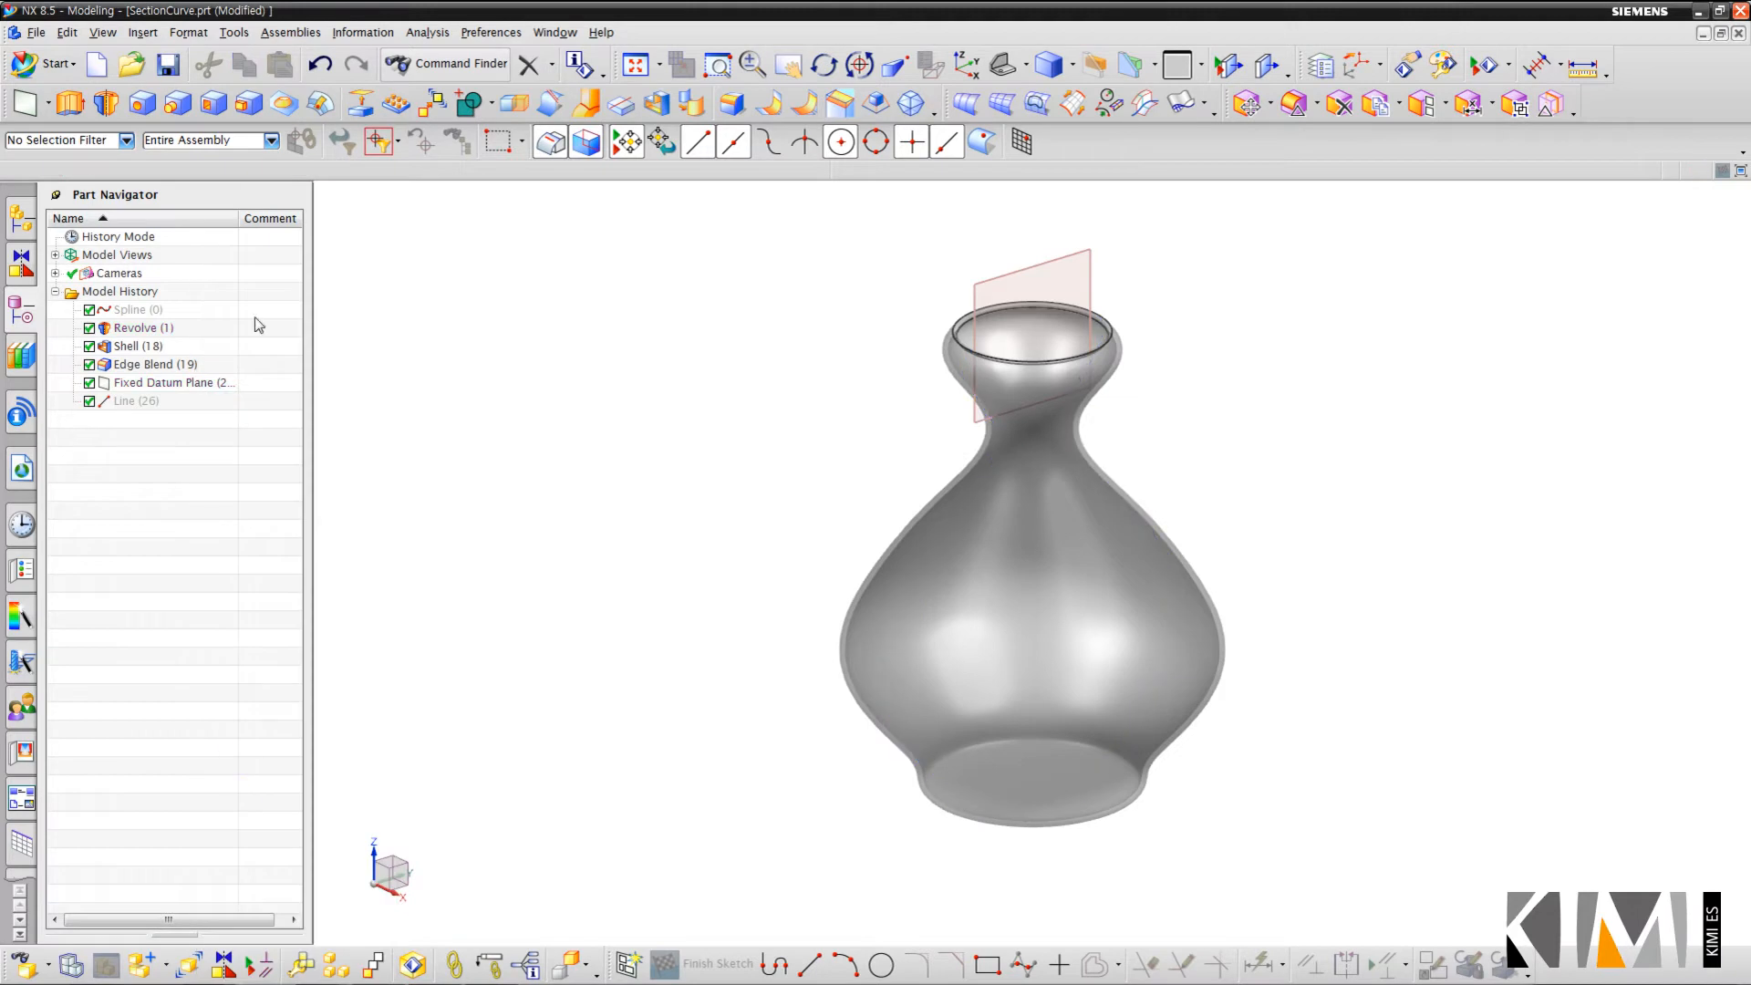
Start a Section Curve with Parallel Planes, choosing the vase body as the object and the fixed datum plane as base plane.
left_click(143, 33)
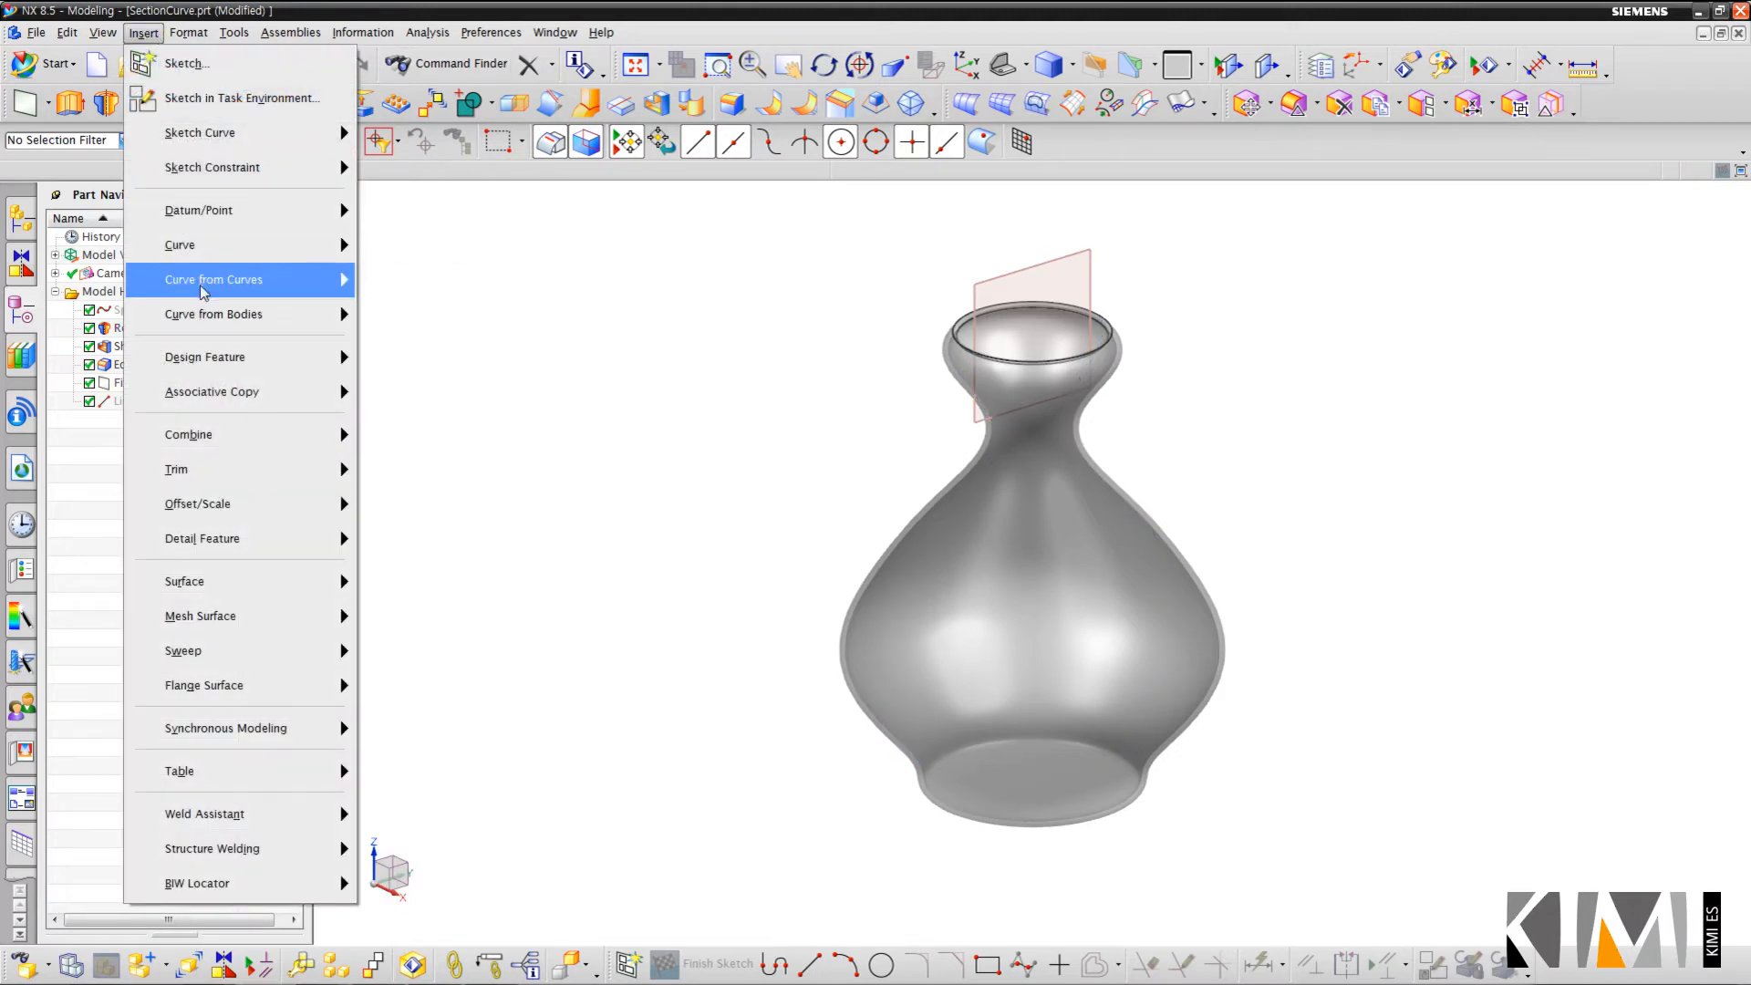
mouse_move(246, 314)
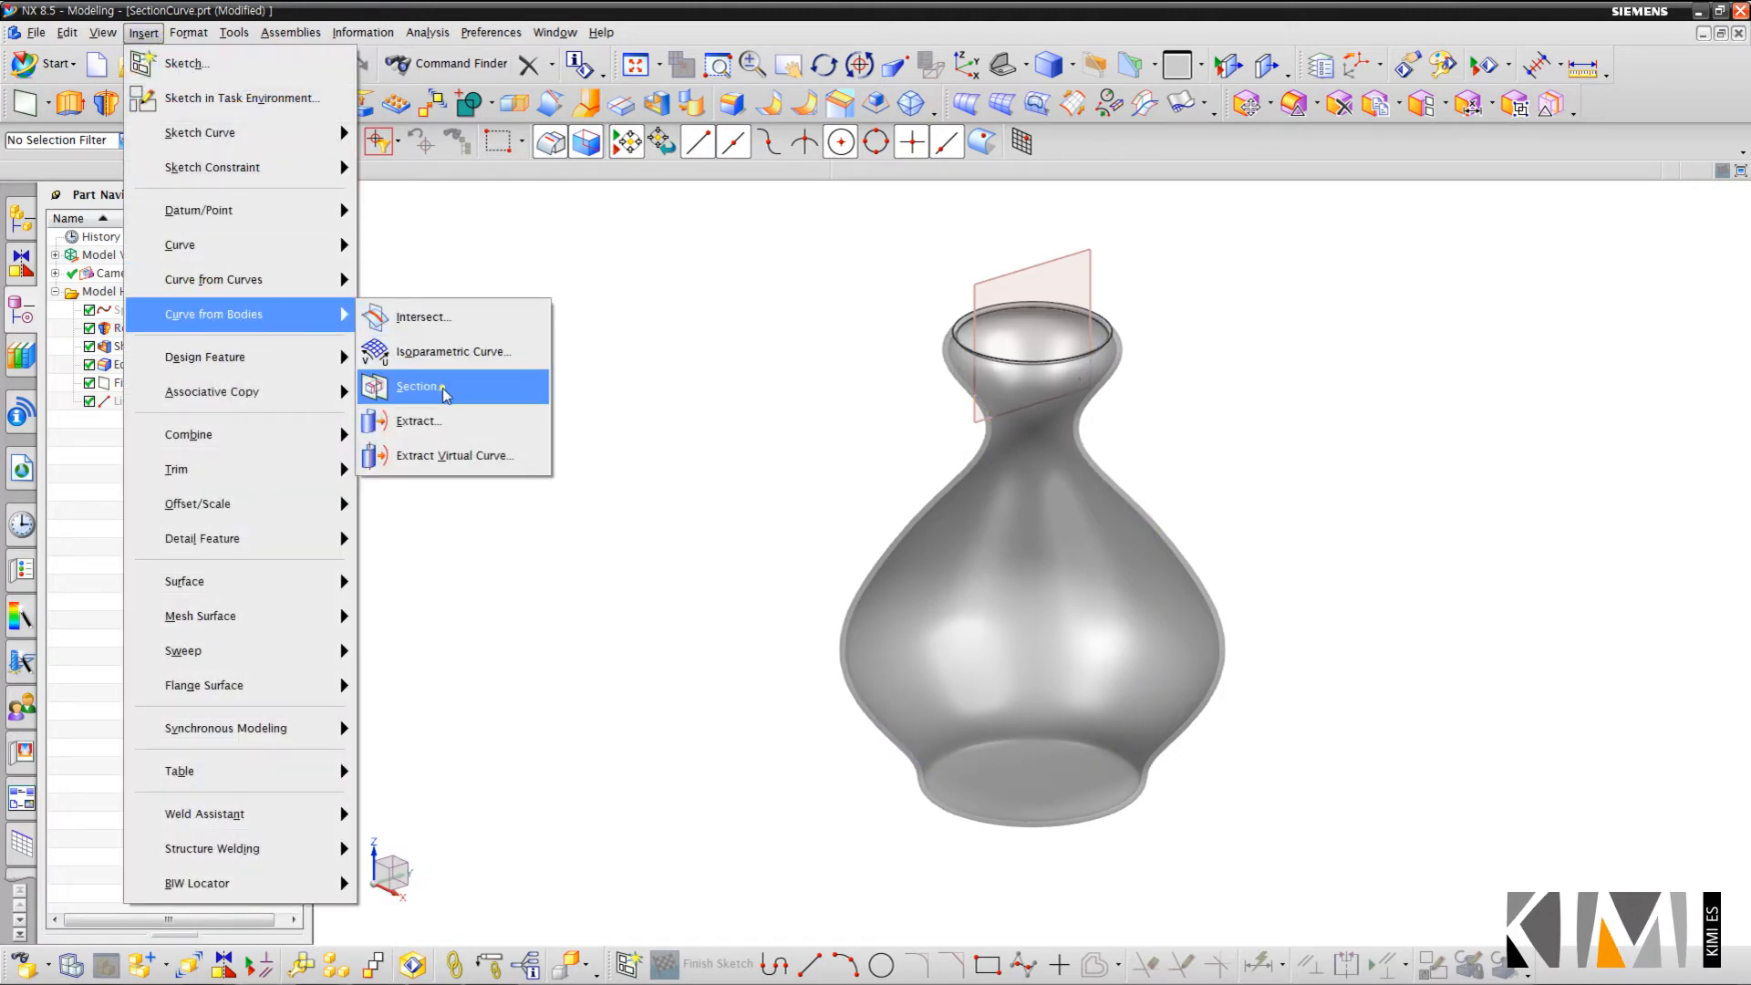
left_click(441, 386)
left_click(497, 274)
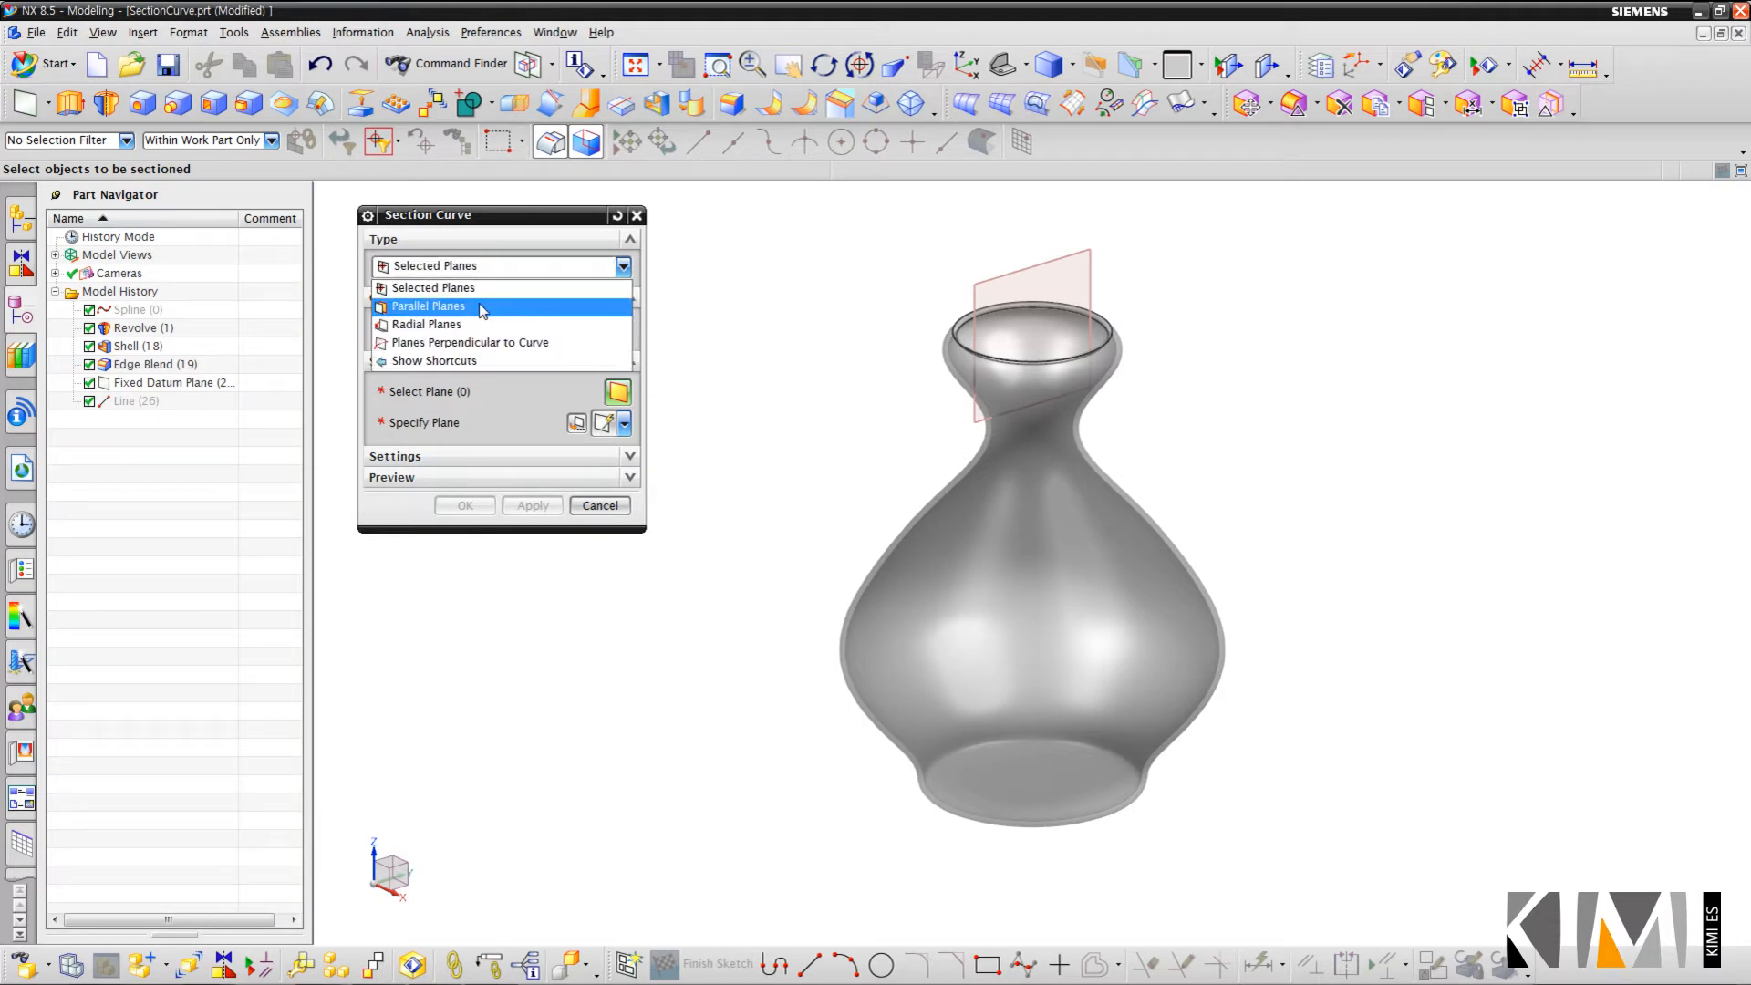
left_click(477, 306)
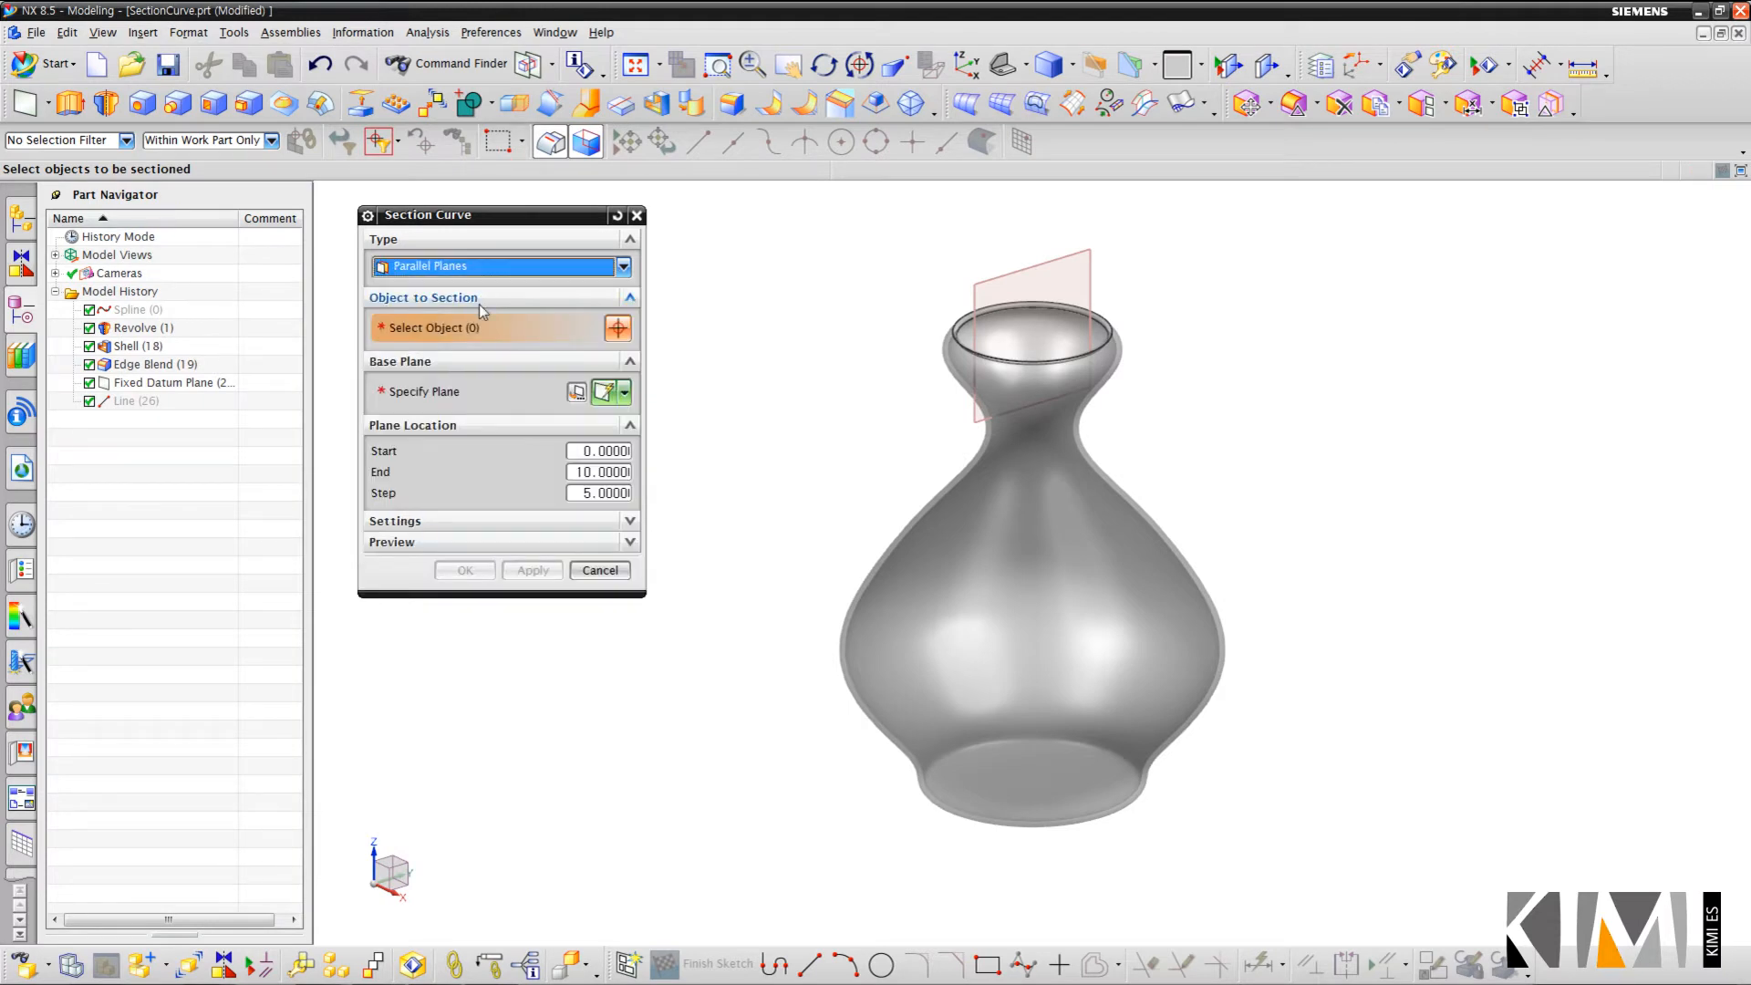
left_click(959, 502)
left_click(972, 294)
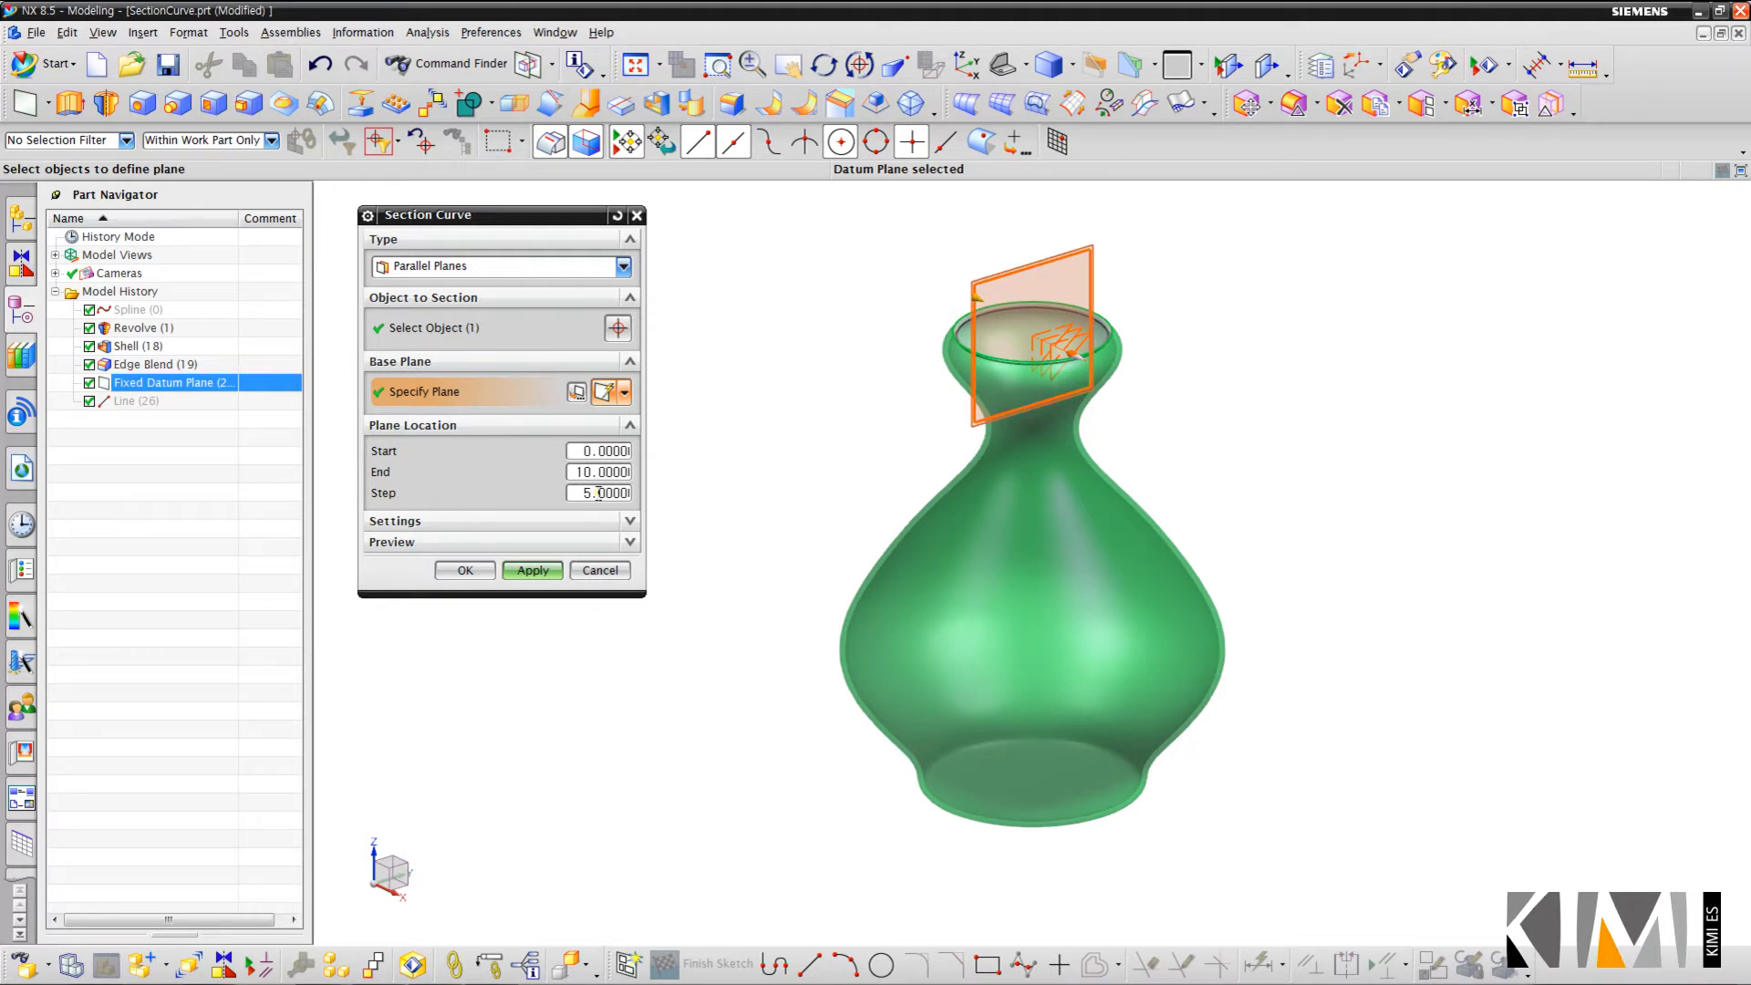
Set the plane location start to -5 and create the parallel-plane section curves on the vase.
left_click_drag(584, 450, 590, 449)
type("-5")
middle_click_drag(797, 520, 801, 548)
left_click(532, 570)
middle_click_drag(668, 756, 739, 711)
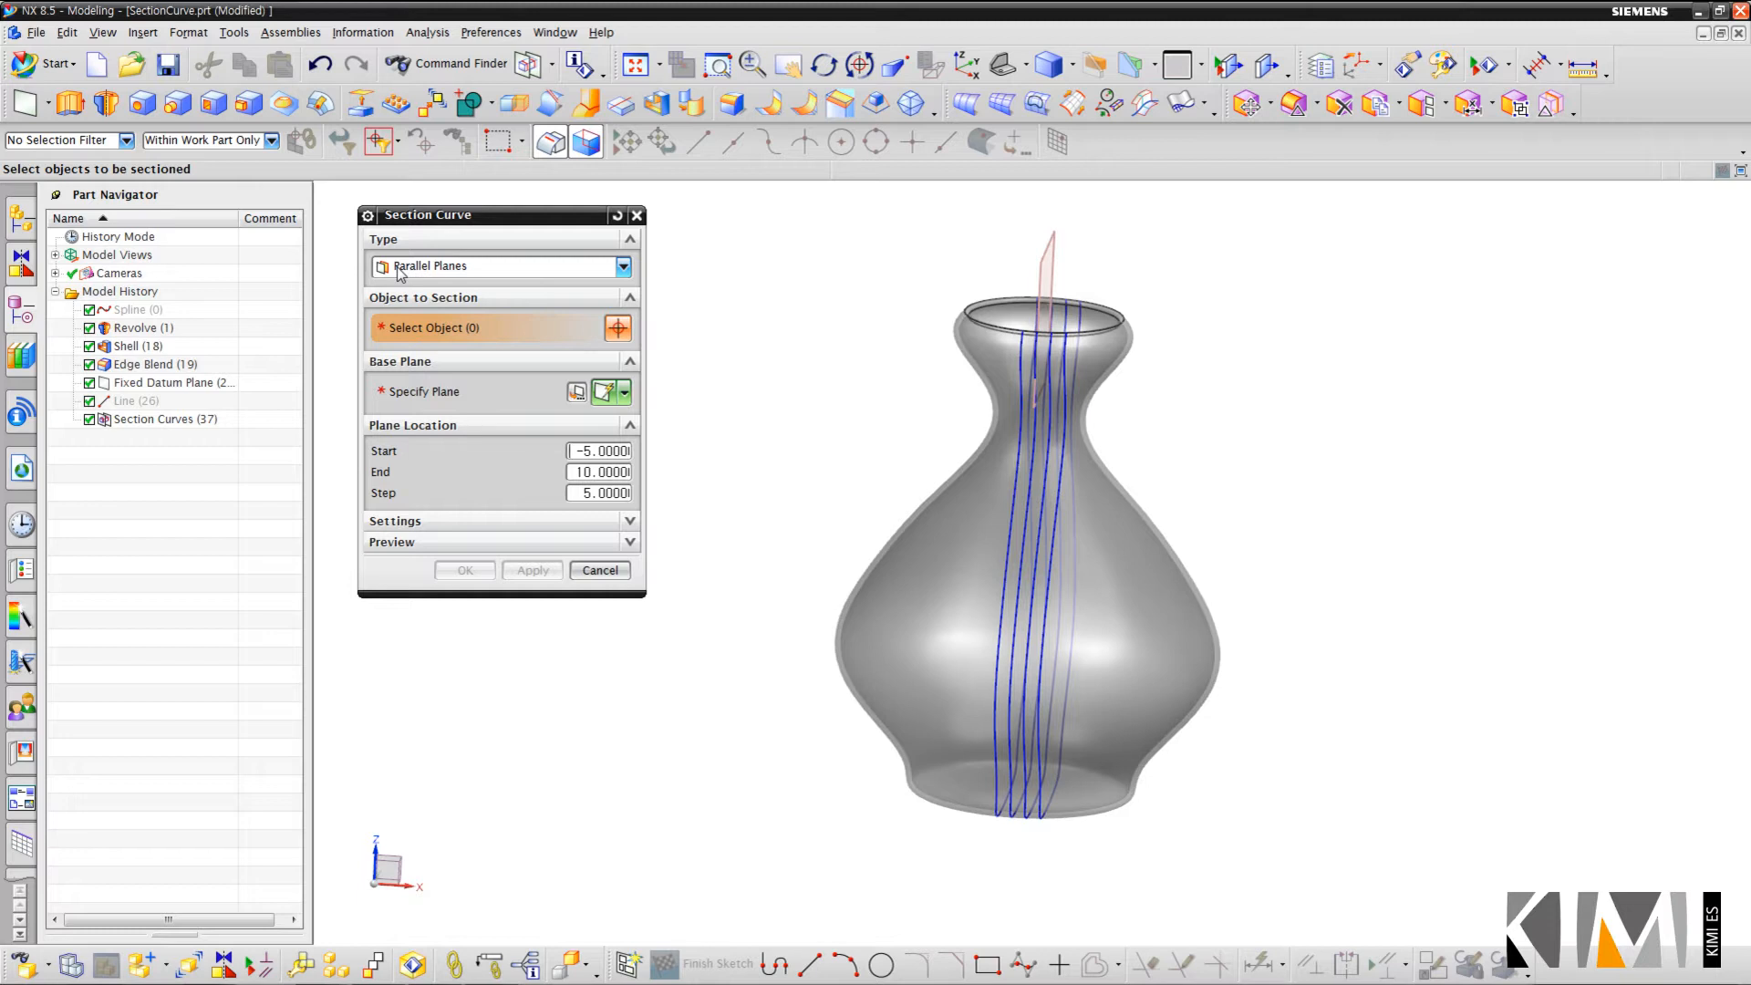
left_click(599, 569)
Delete the parallel-plane section curves from the model history.
right_click(159, 421)
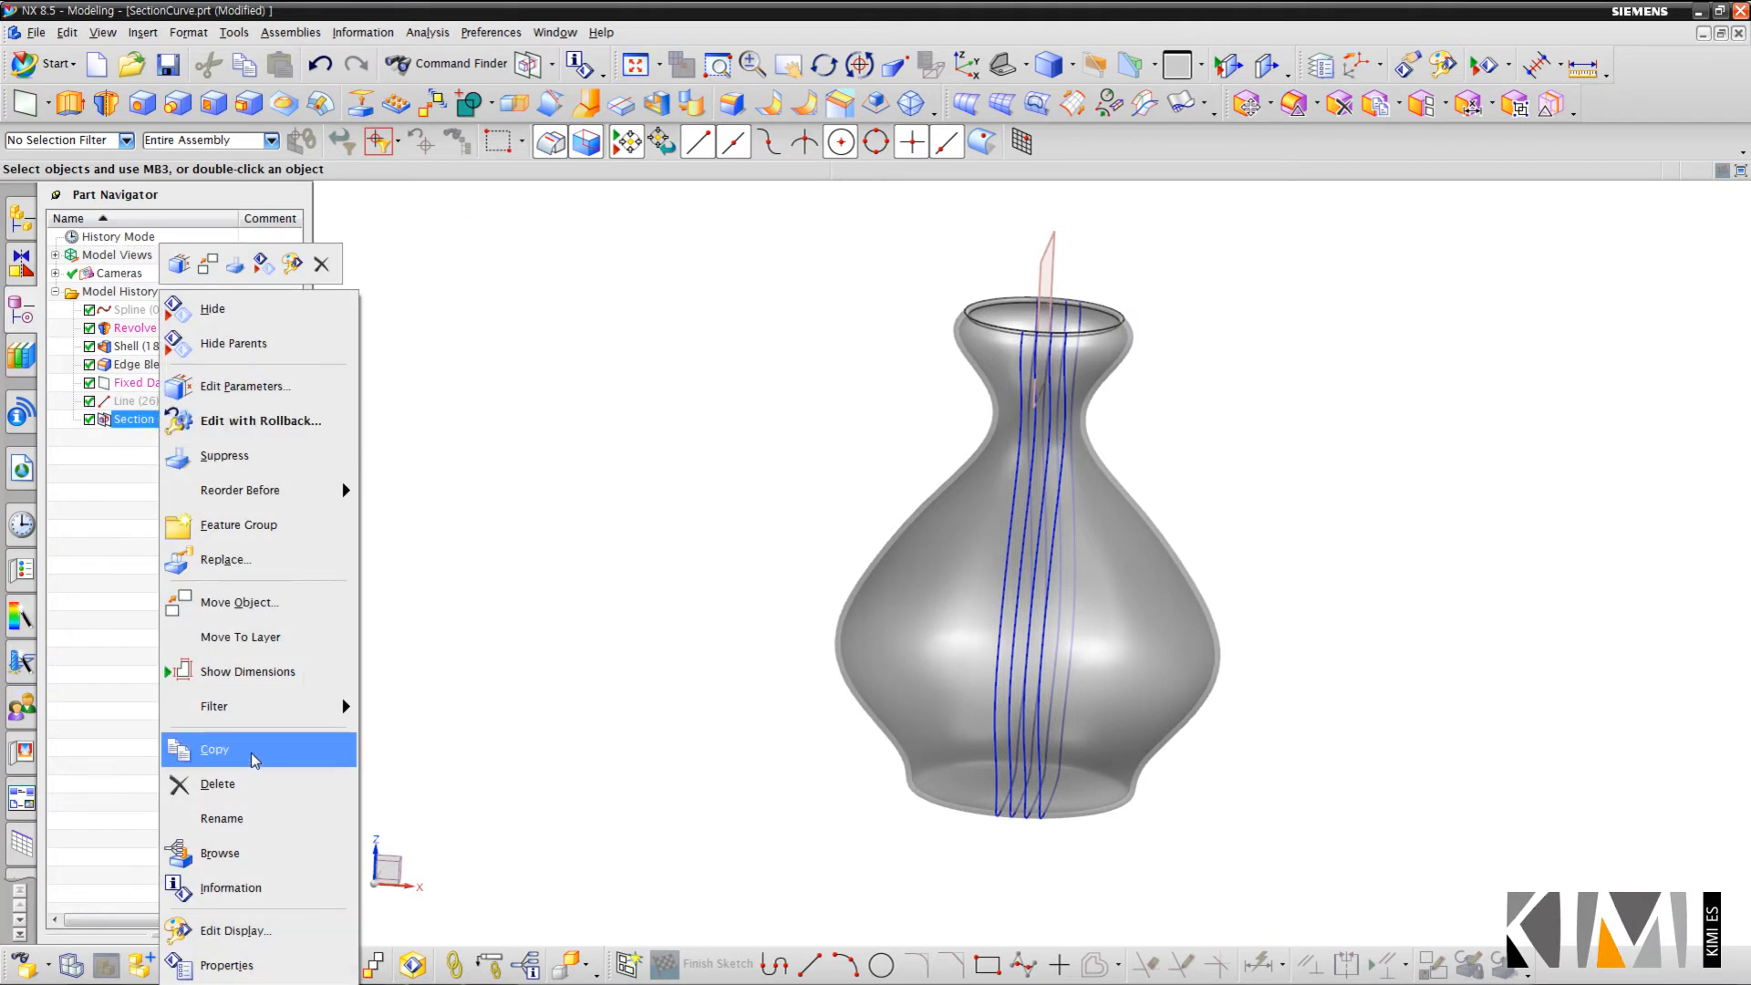
left_click(173, 786)
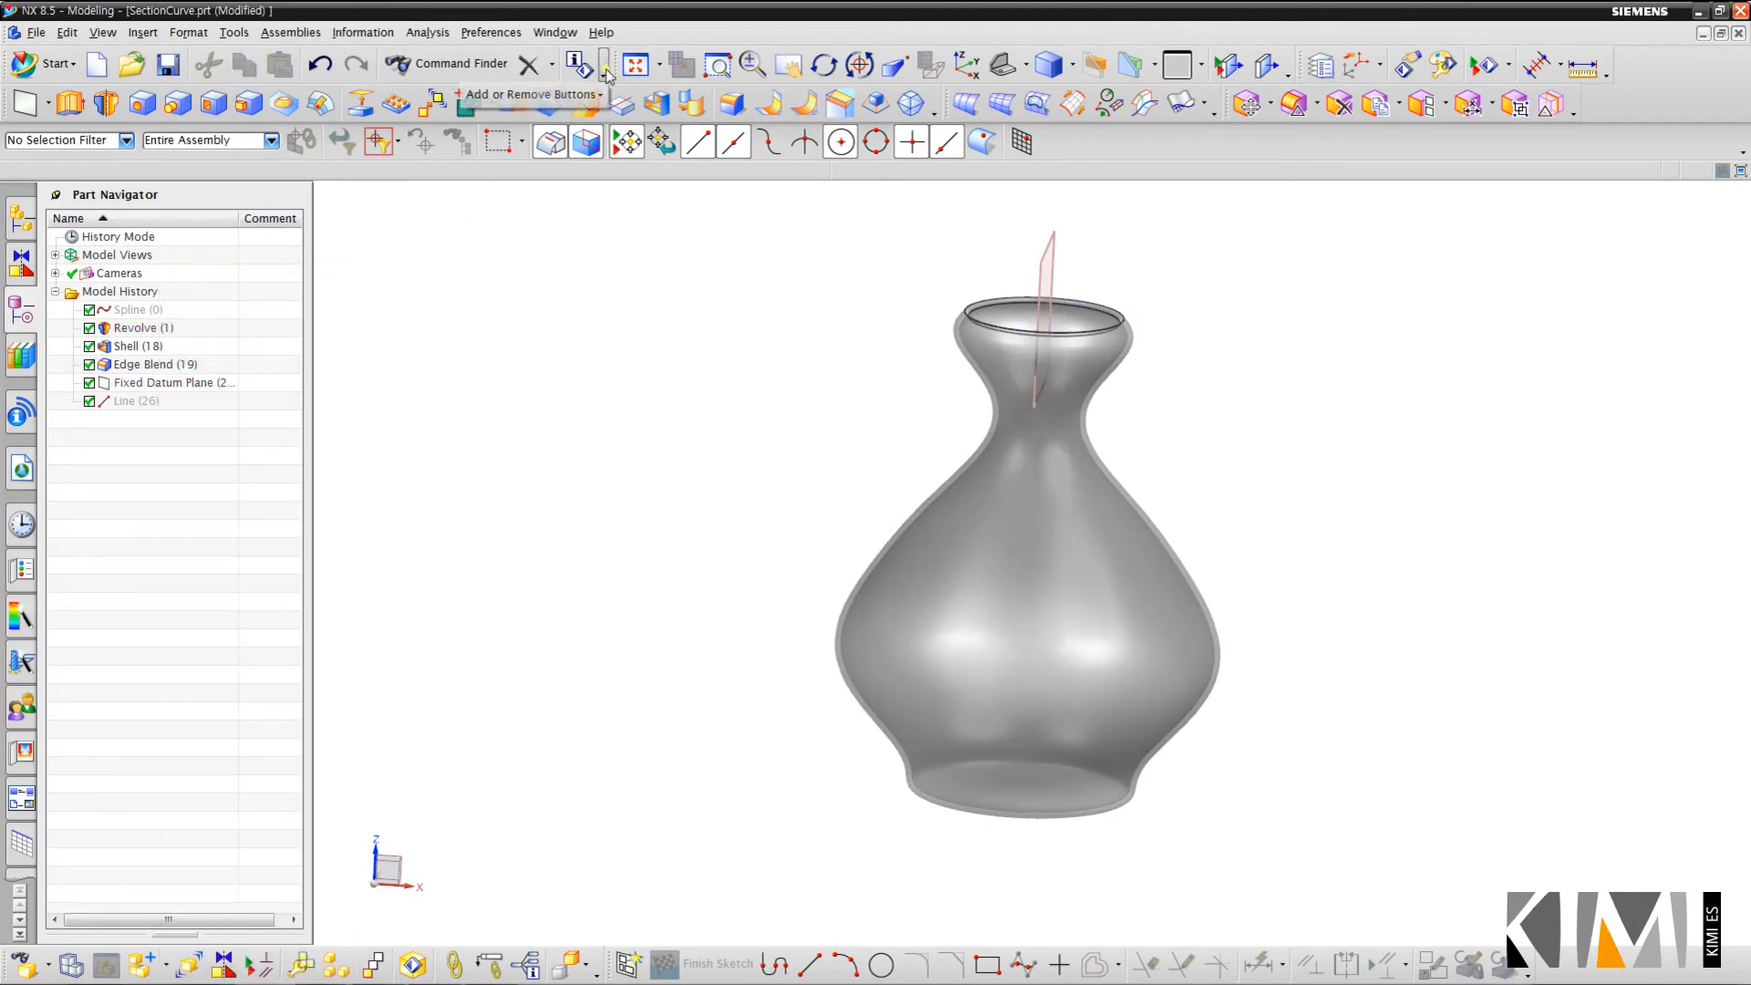
Define a Radial Planes Section Curve on the vase body, with the X direction as radial axis and a reference point on its lower outer surface.
left_click(565, 73)
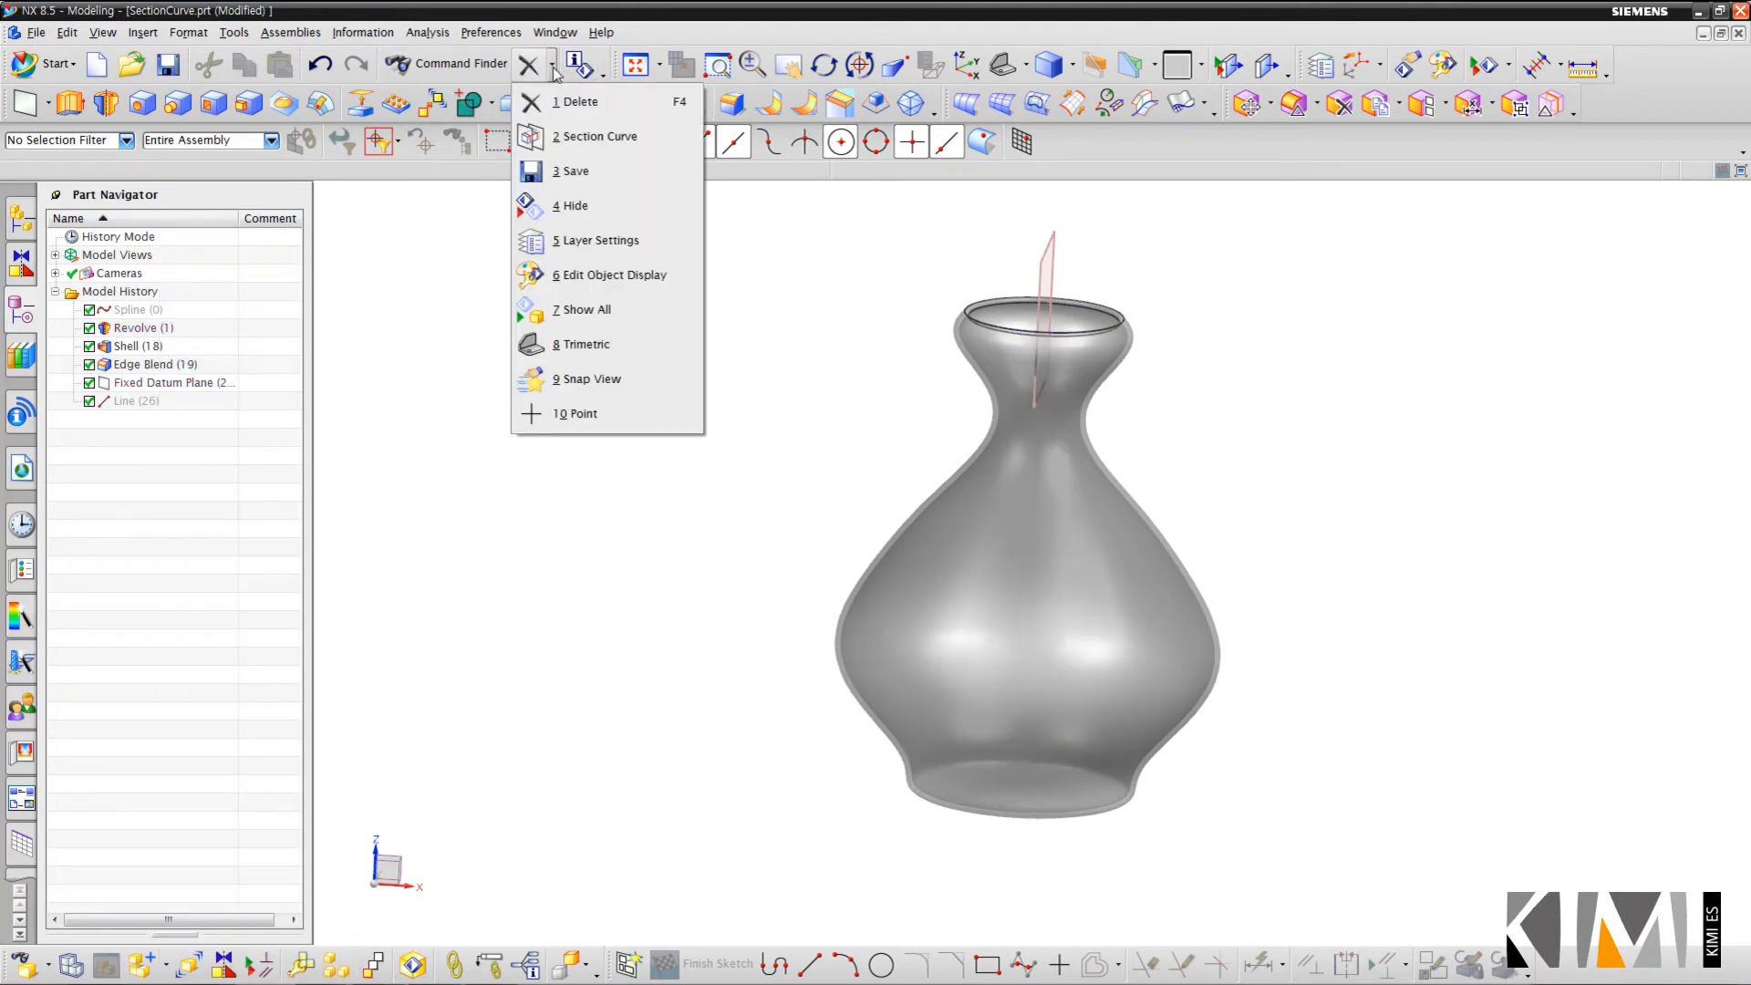
left_click(574, 133)
left_click(622, 266)
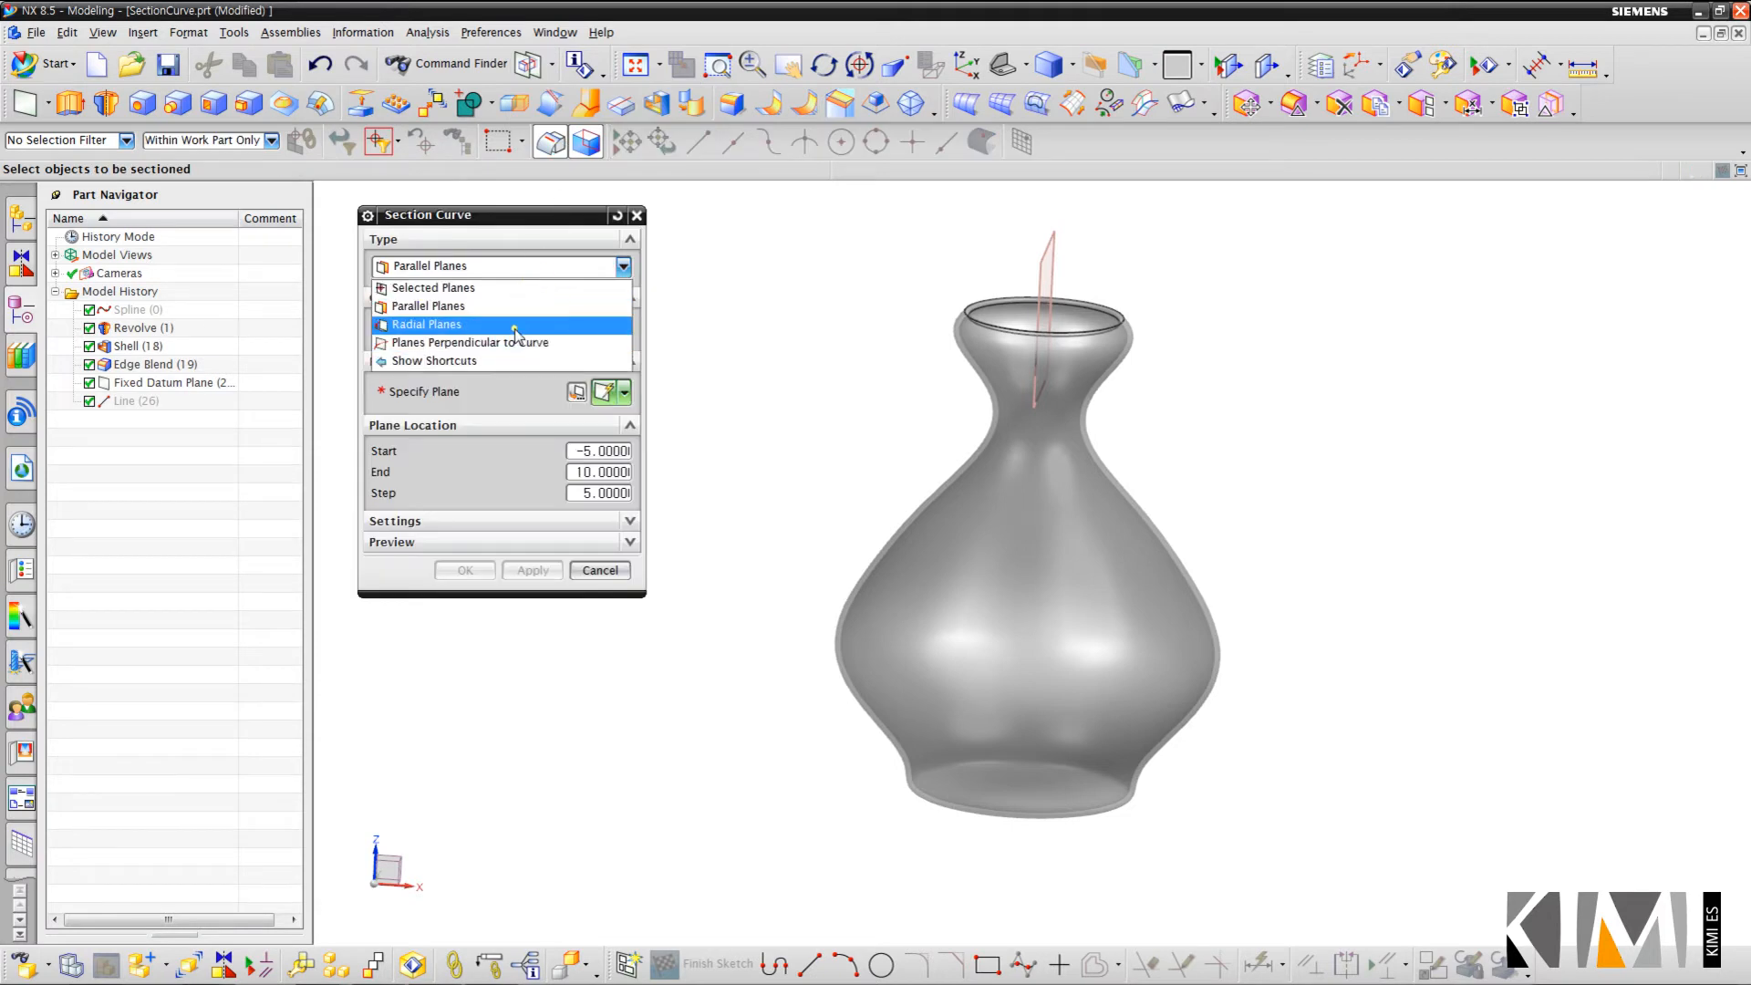
left_click(514, 326)
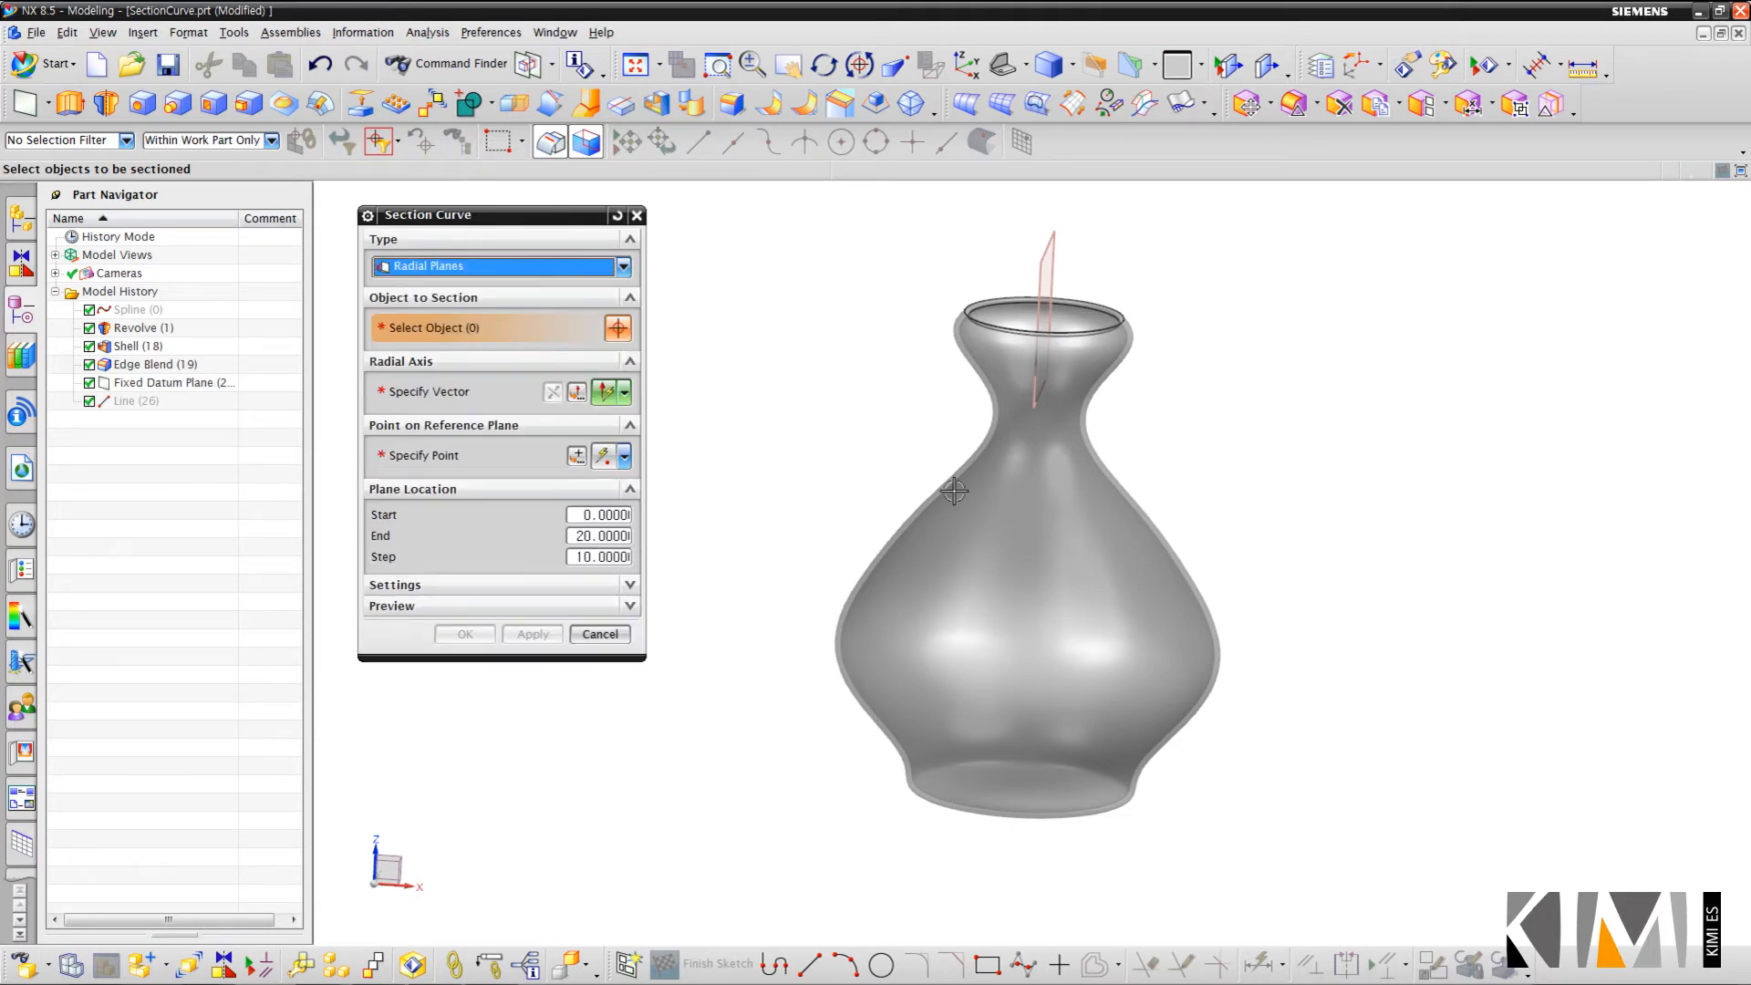
left_click(996, 511)
middle_click_drag(1303, 477, 1205, 476)
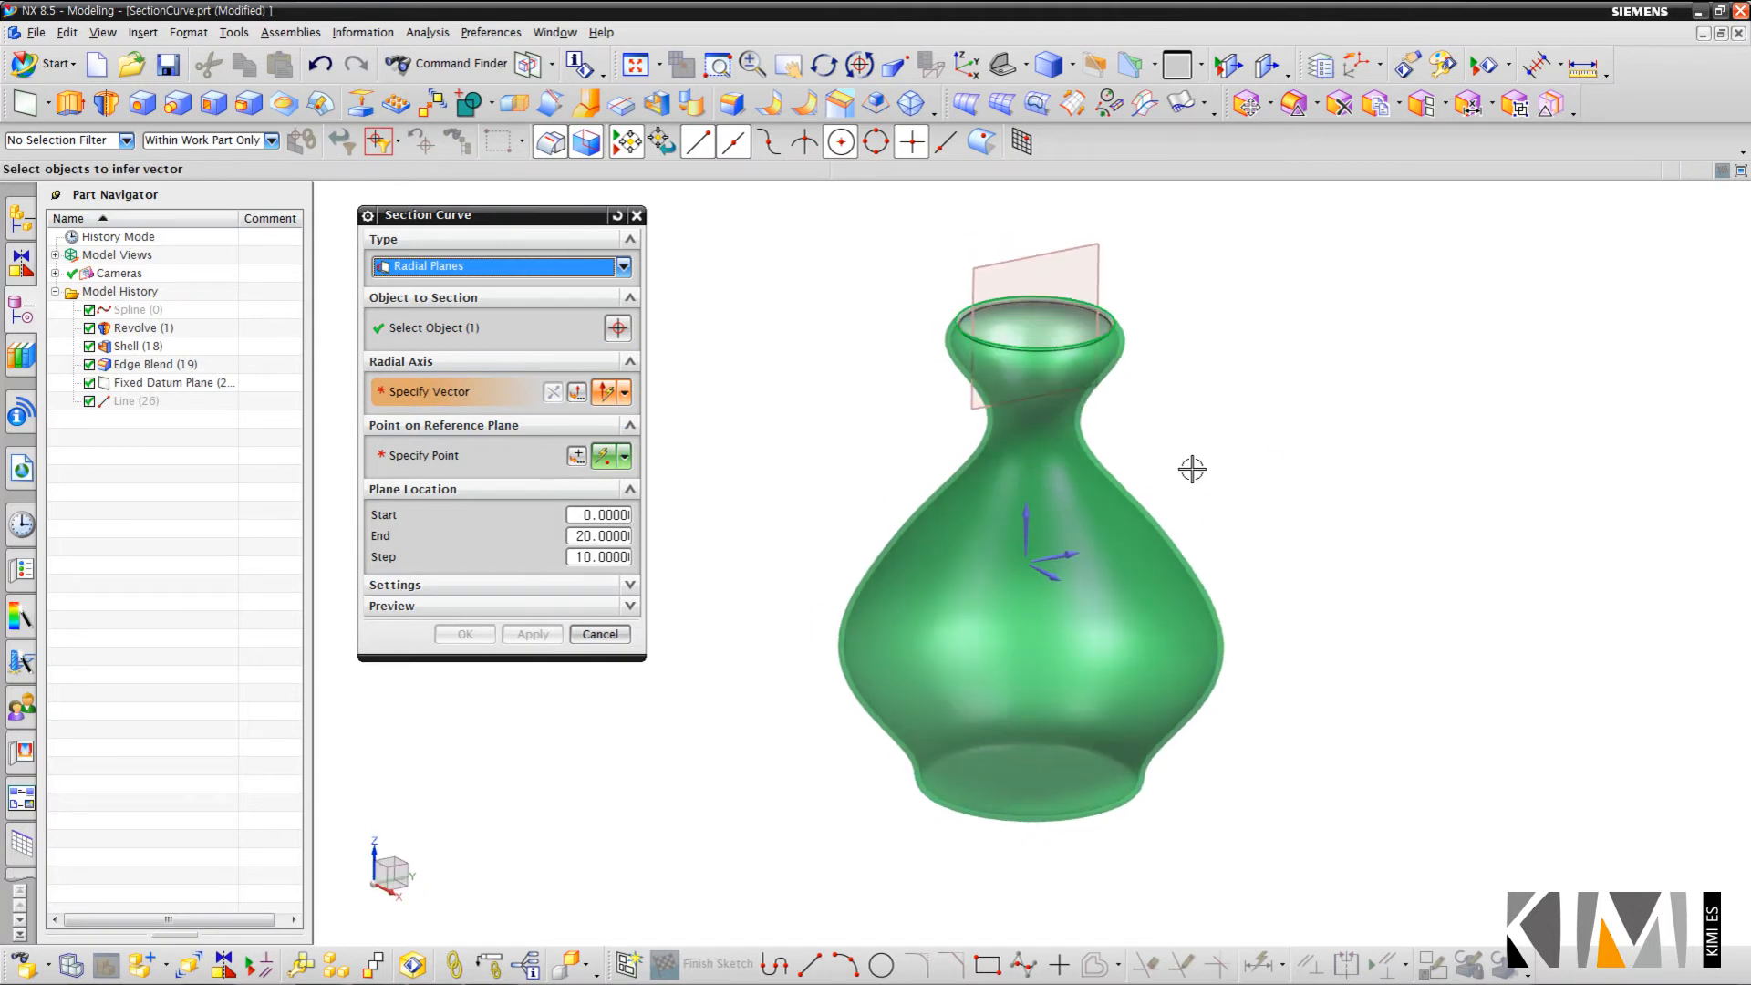
left_click(1054, 571)
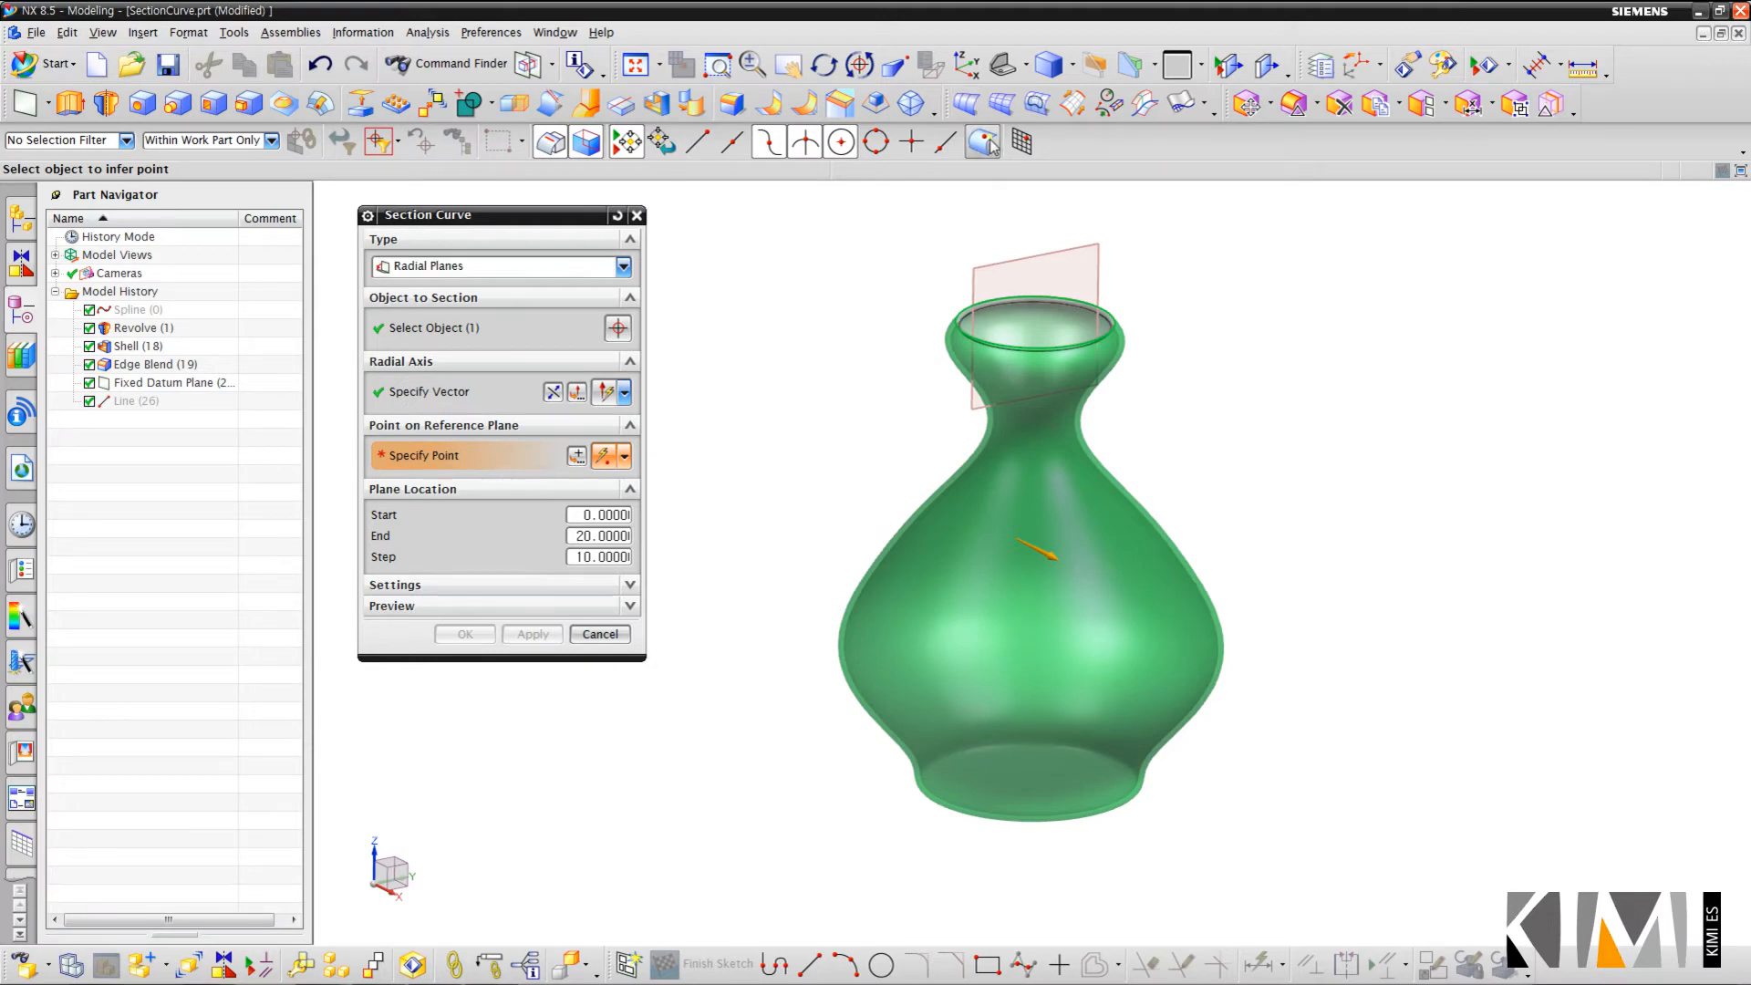
left_click(1189, 674)
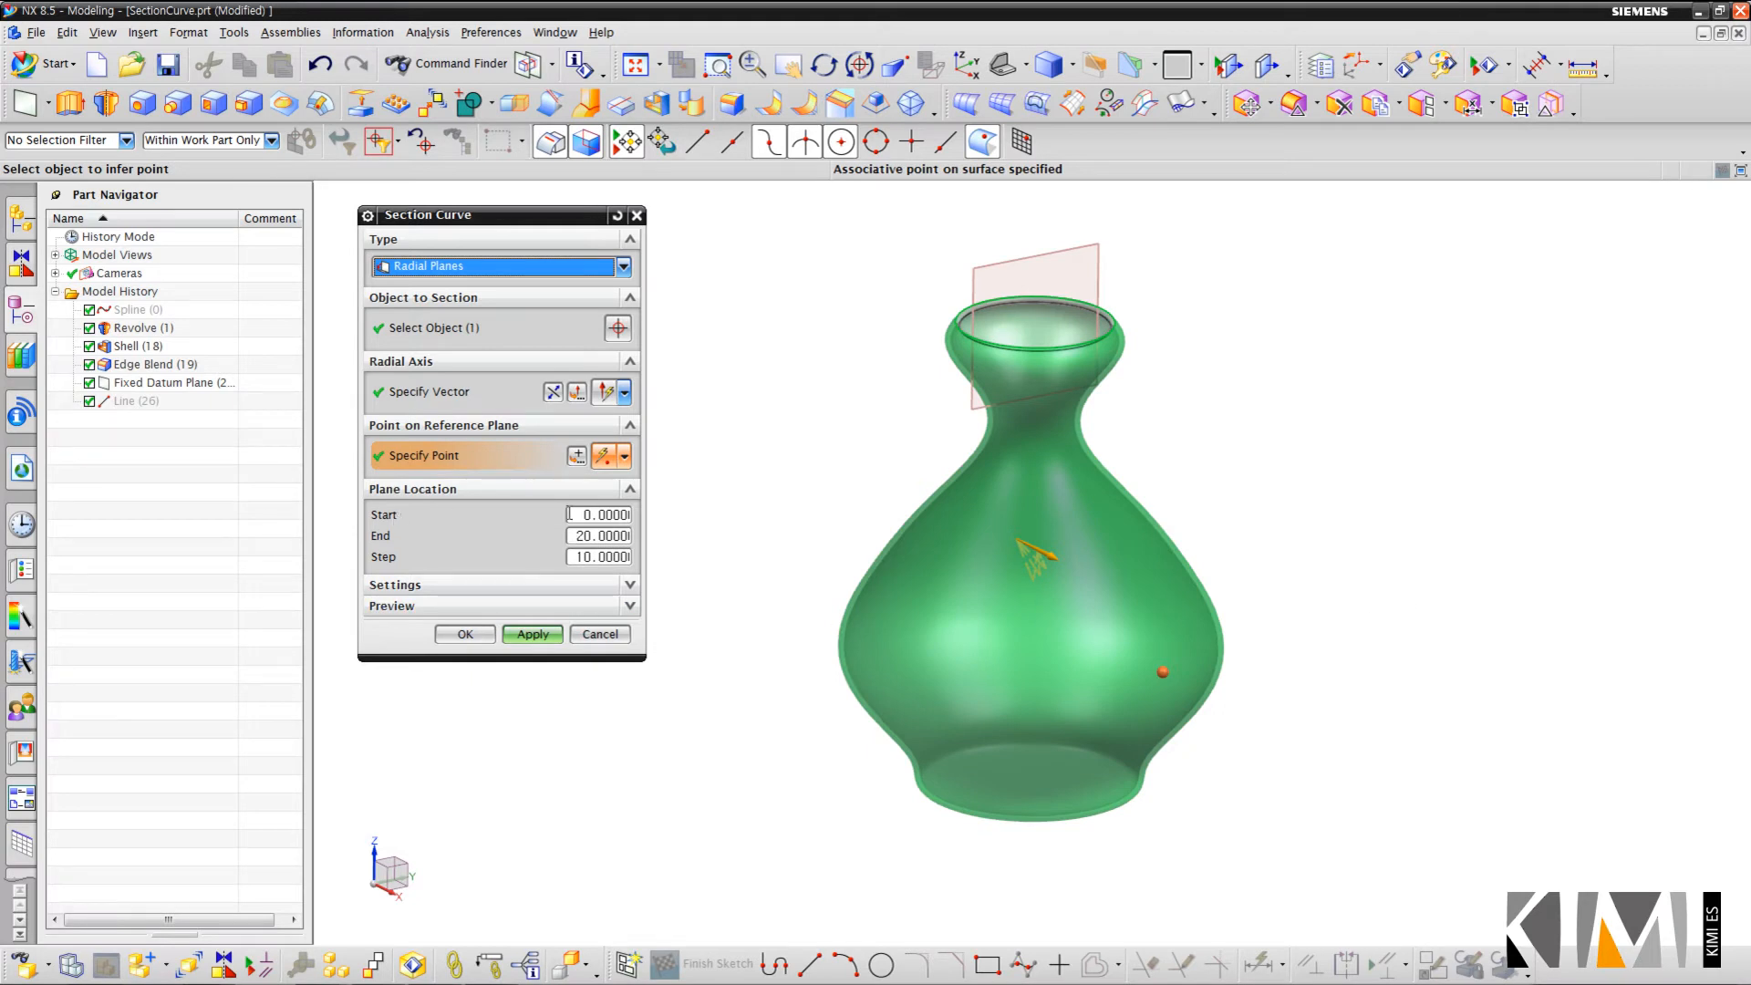
Create the radial-plane section curves with start 0, end 20 and step 10.
left_click(588, 536)
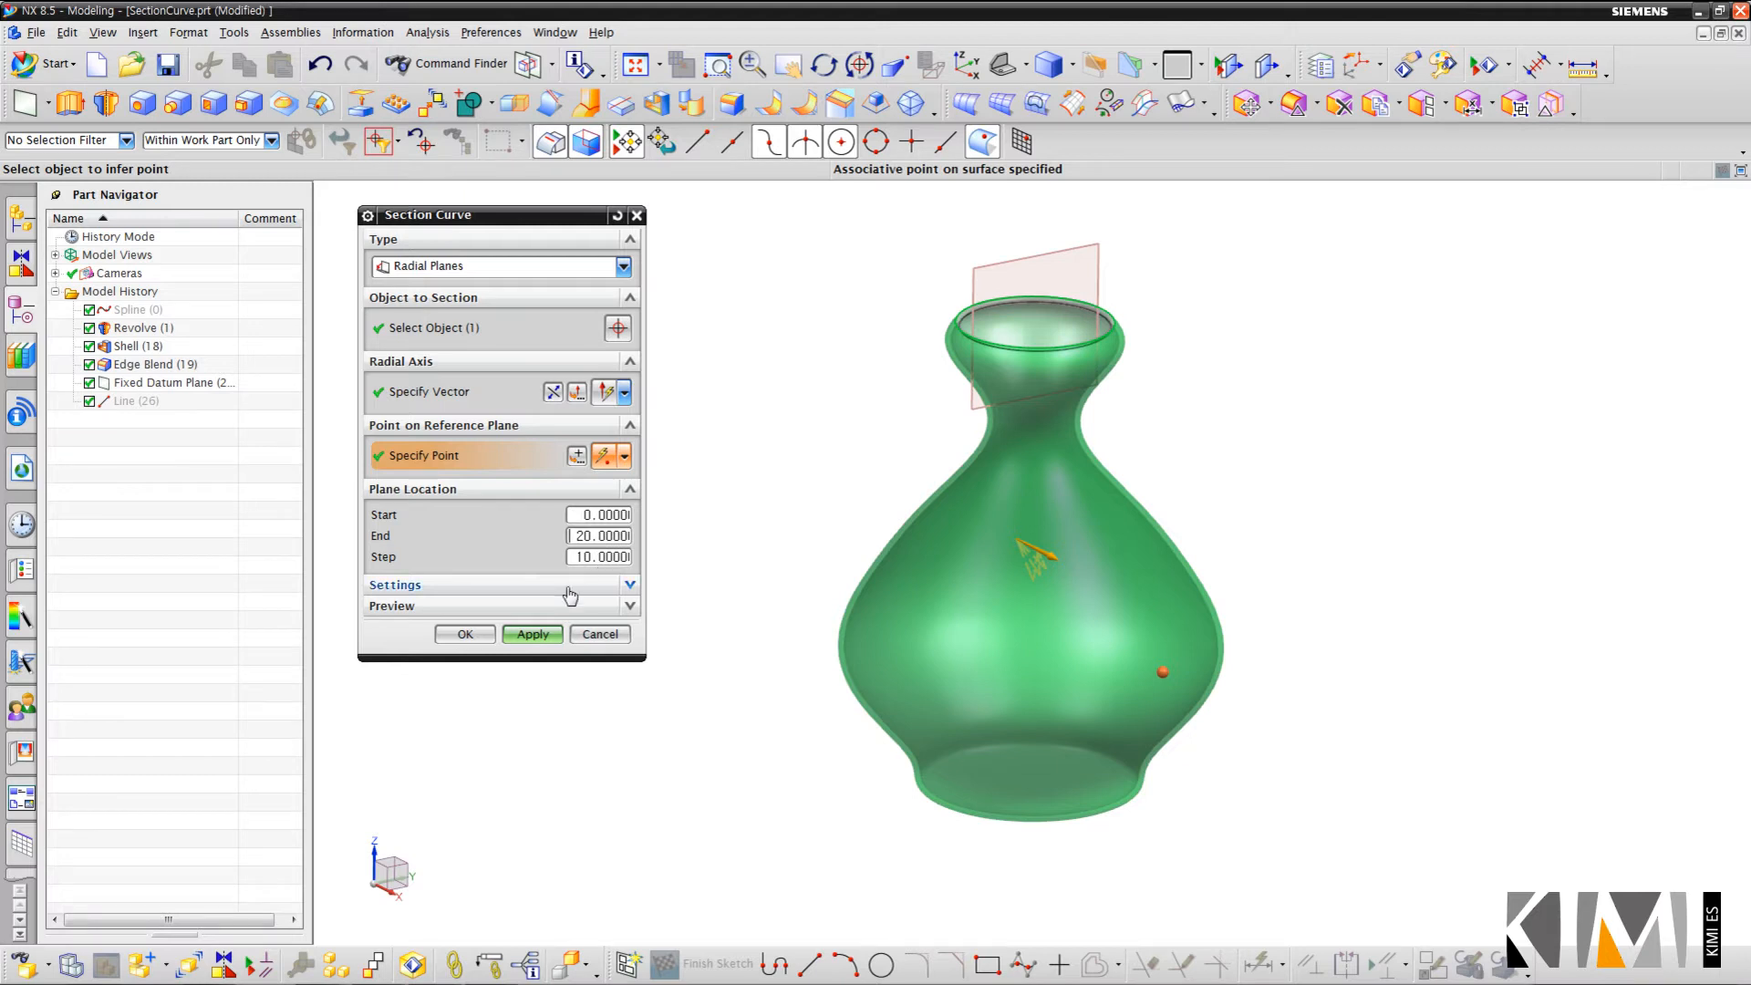
left_click(546, 636)
mouse_move(1167, 584)
middle_mouse_down()
mouse_move(1345, 611)
mouse_move(1130, 567)
mouse_move(1147, 607)
mouse_move(1186, 602)
mouse_move(1172, 615)
middle_mouse_up()
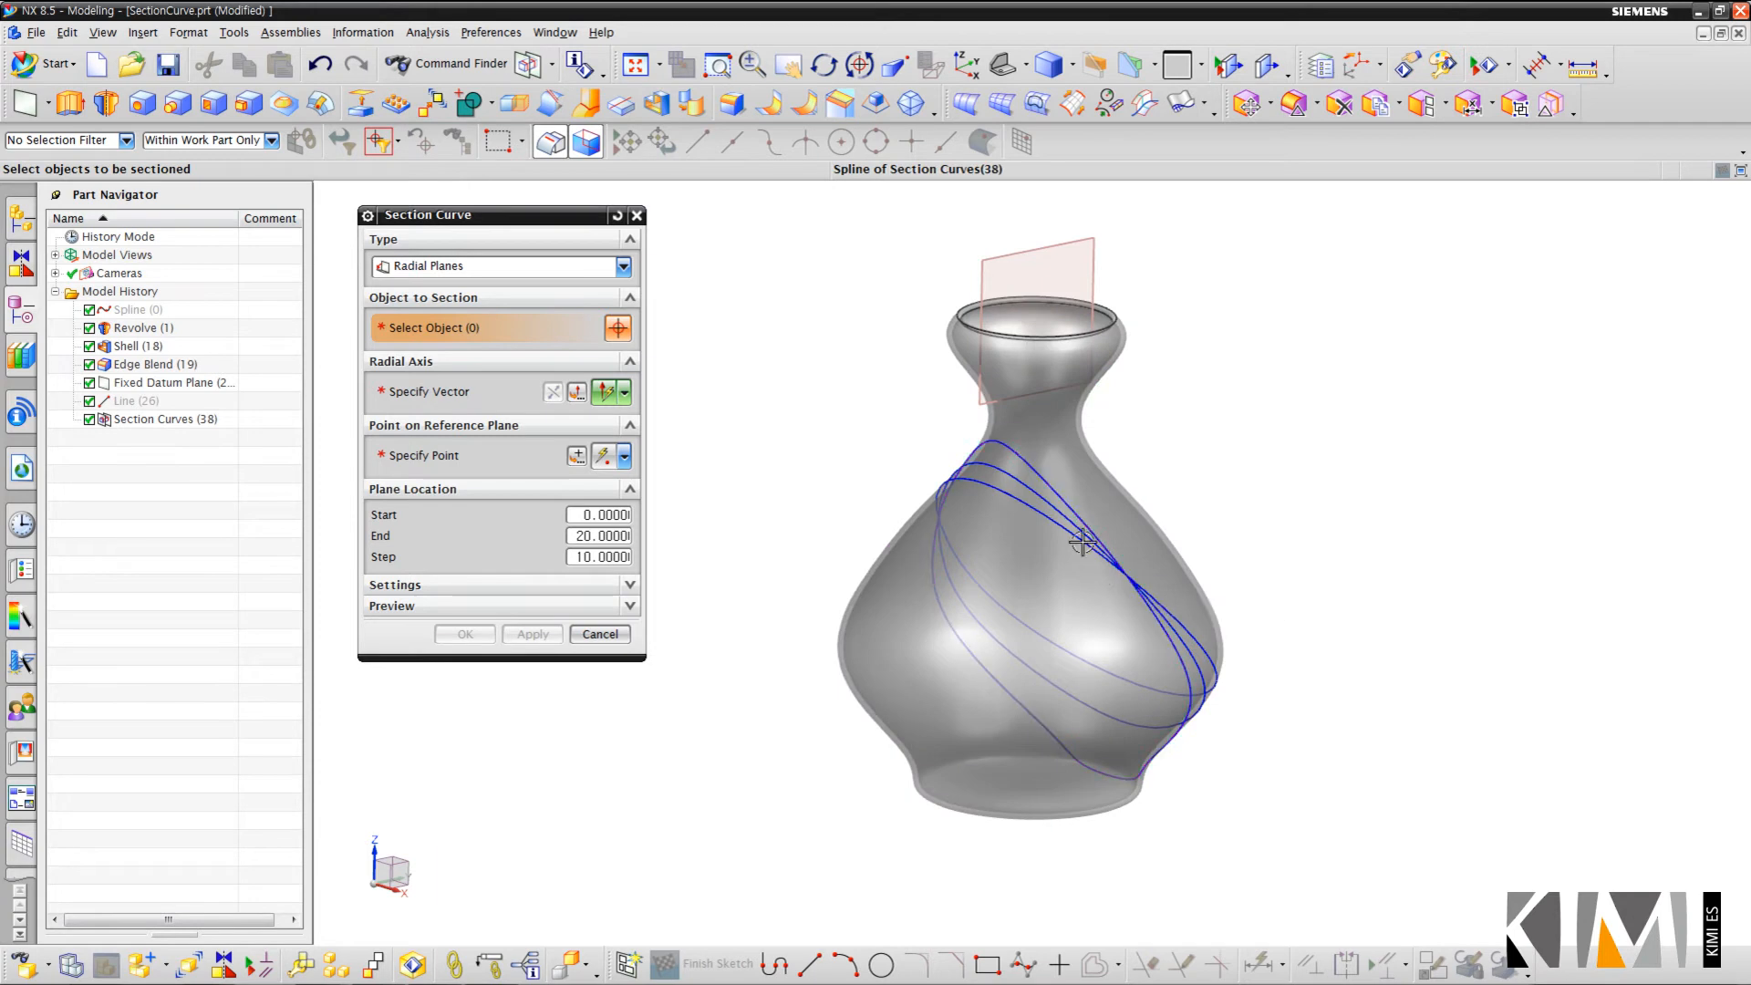
left_click(602, 636)
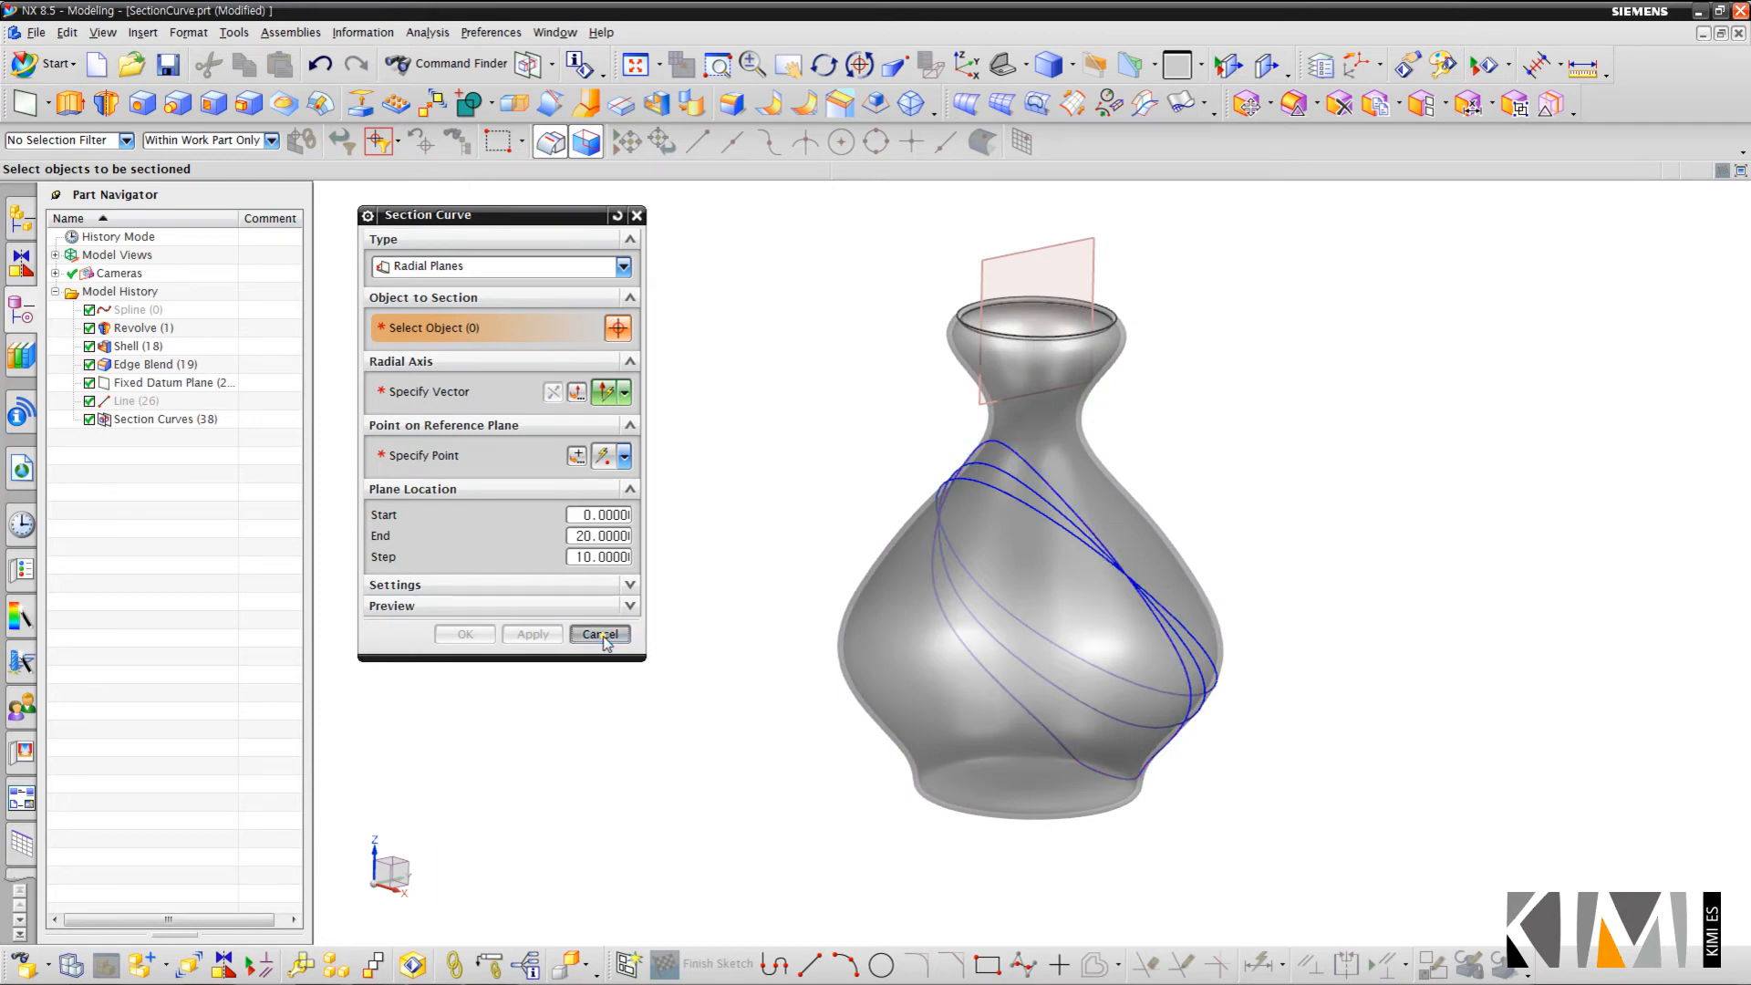
Delete the radial-plane section curves from the model history.
right_click(133, 421)
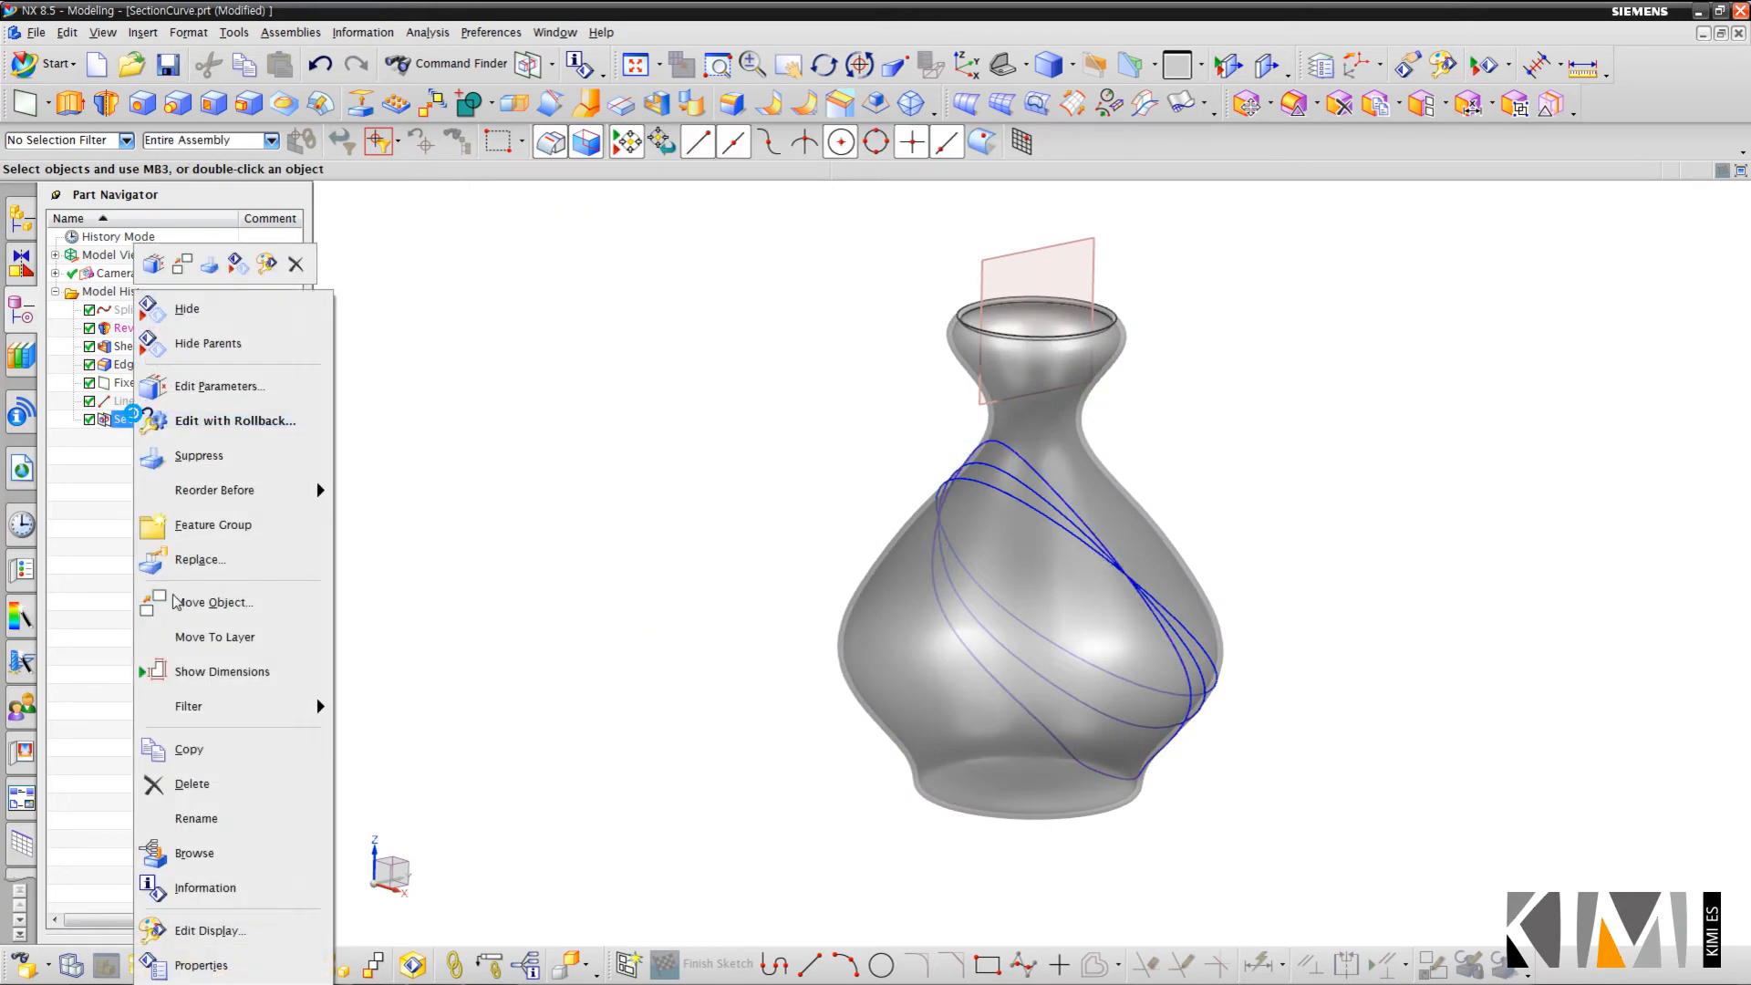
left_click(187, 783)
Define a Section Curve with Planes Perpendicular to Curve, selecting the vase body and the line across its mouth.
left_click(581, 77)
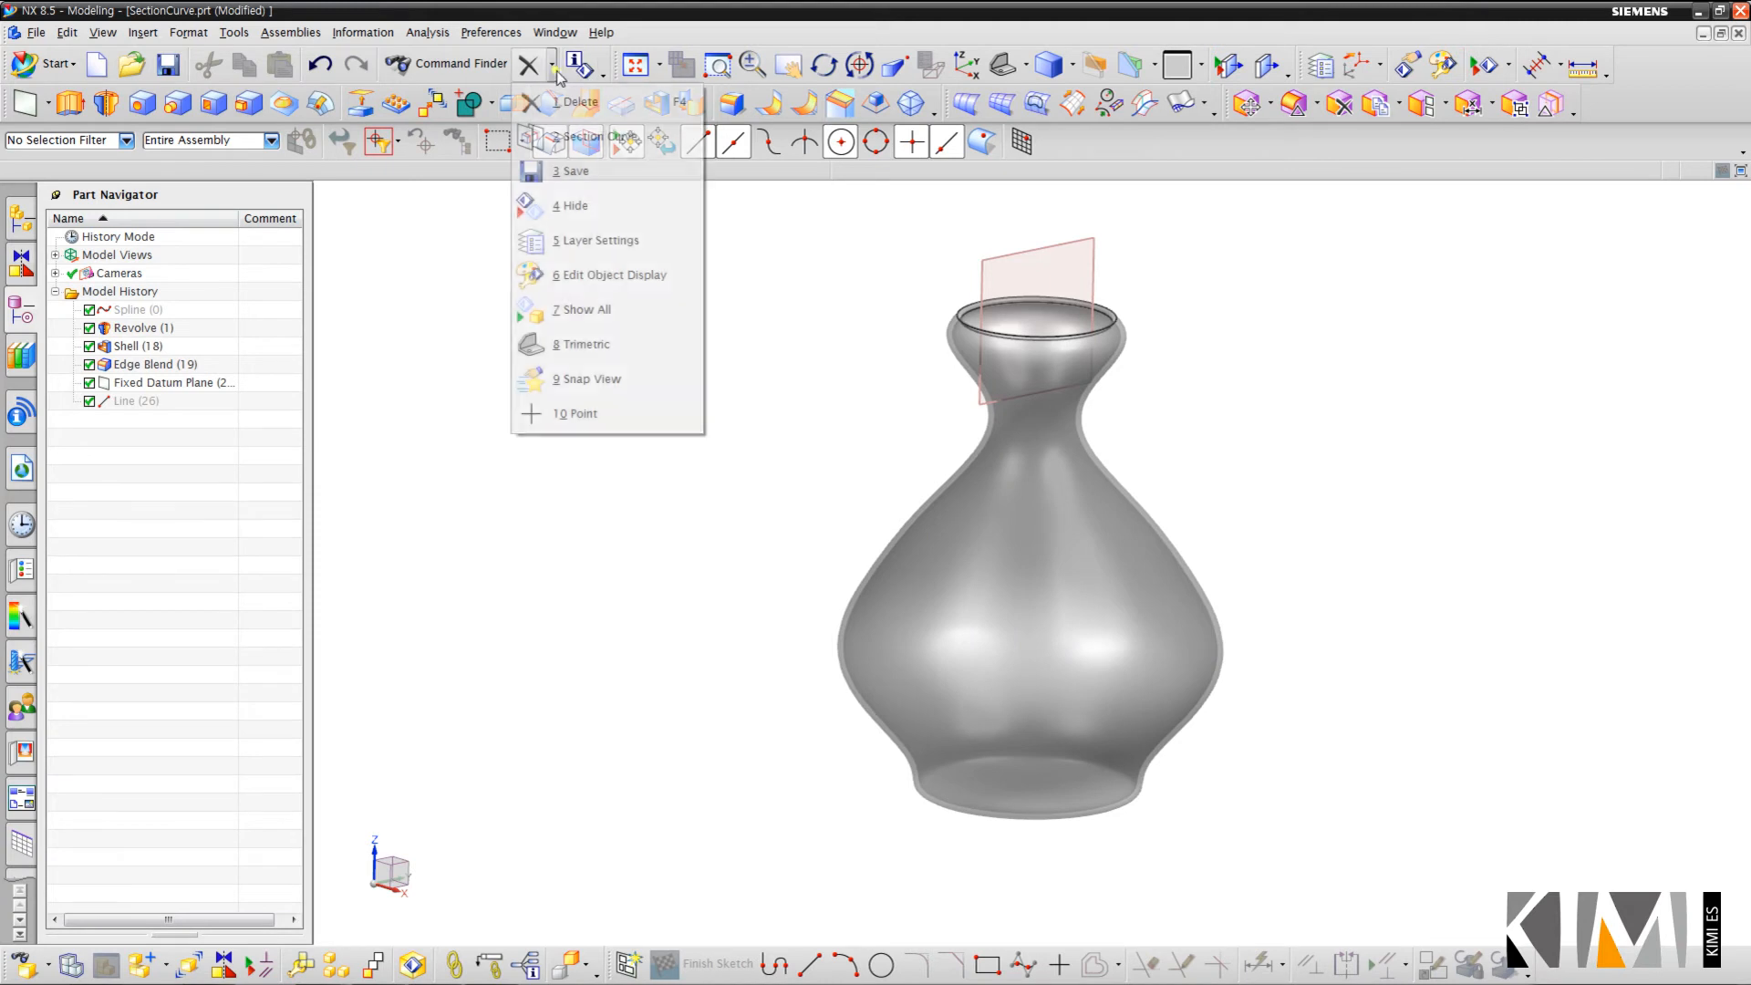
left_click(556, 139)
left_click(577, 272)
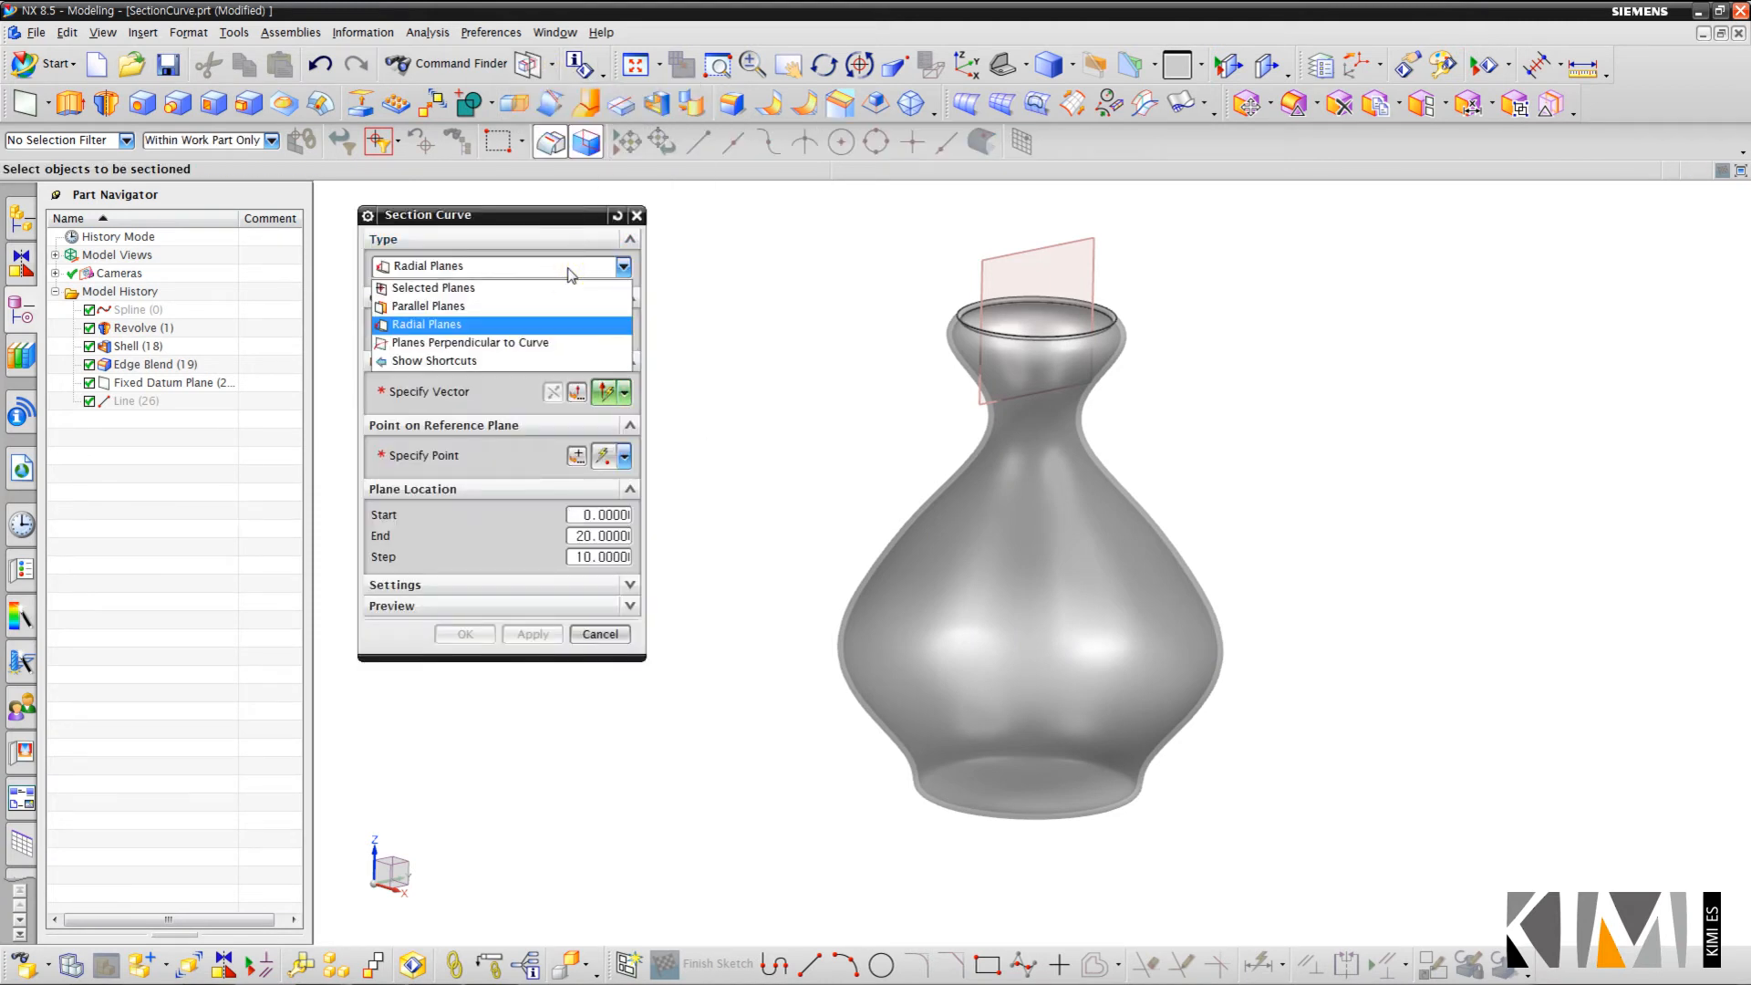
left_click(547, 344)
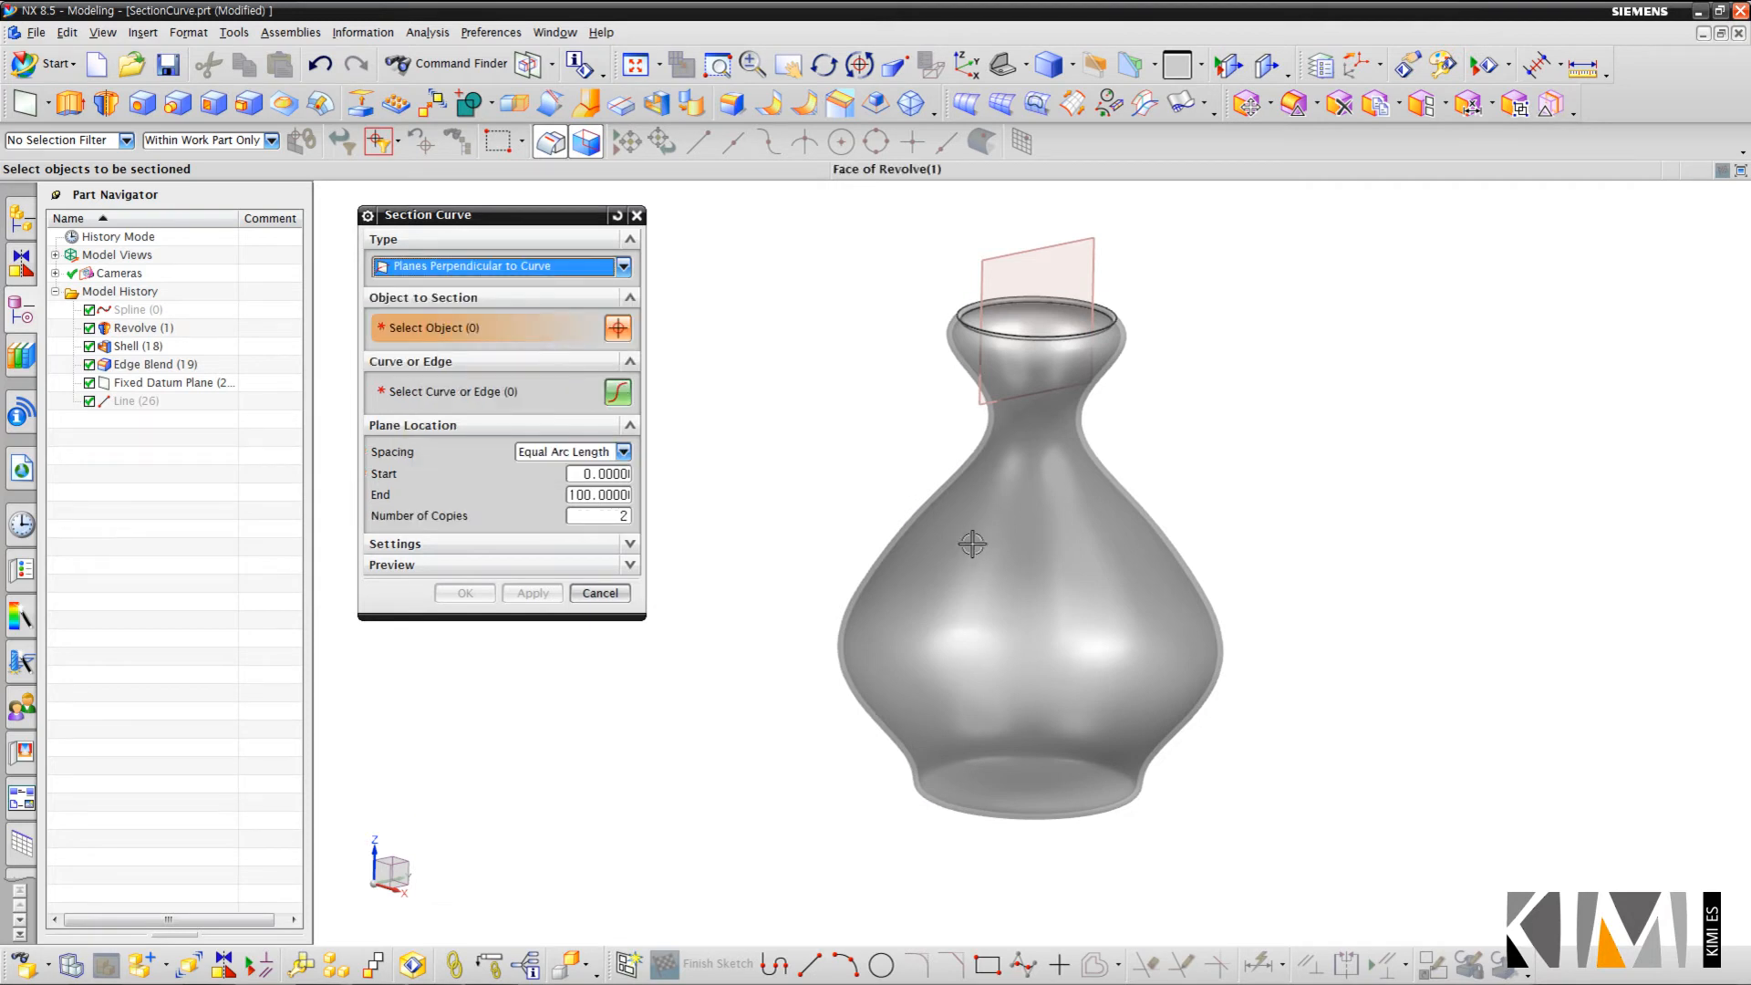
left_click(519, 402)
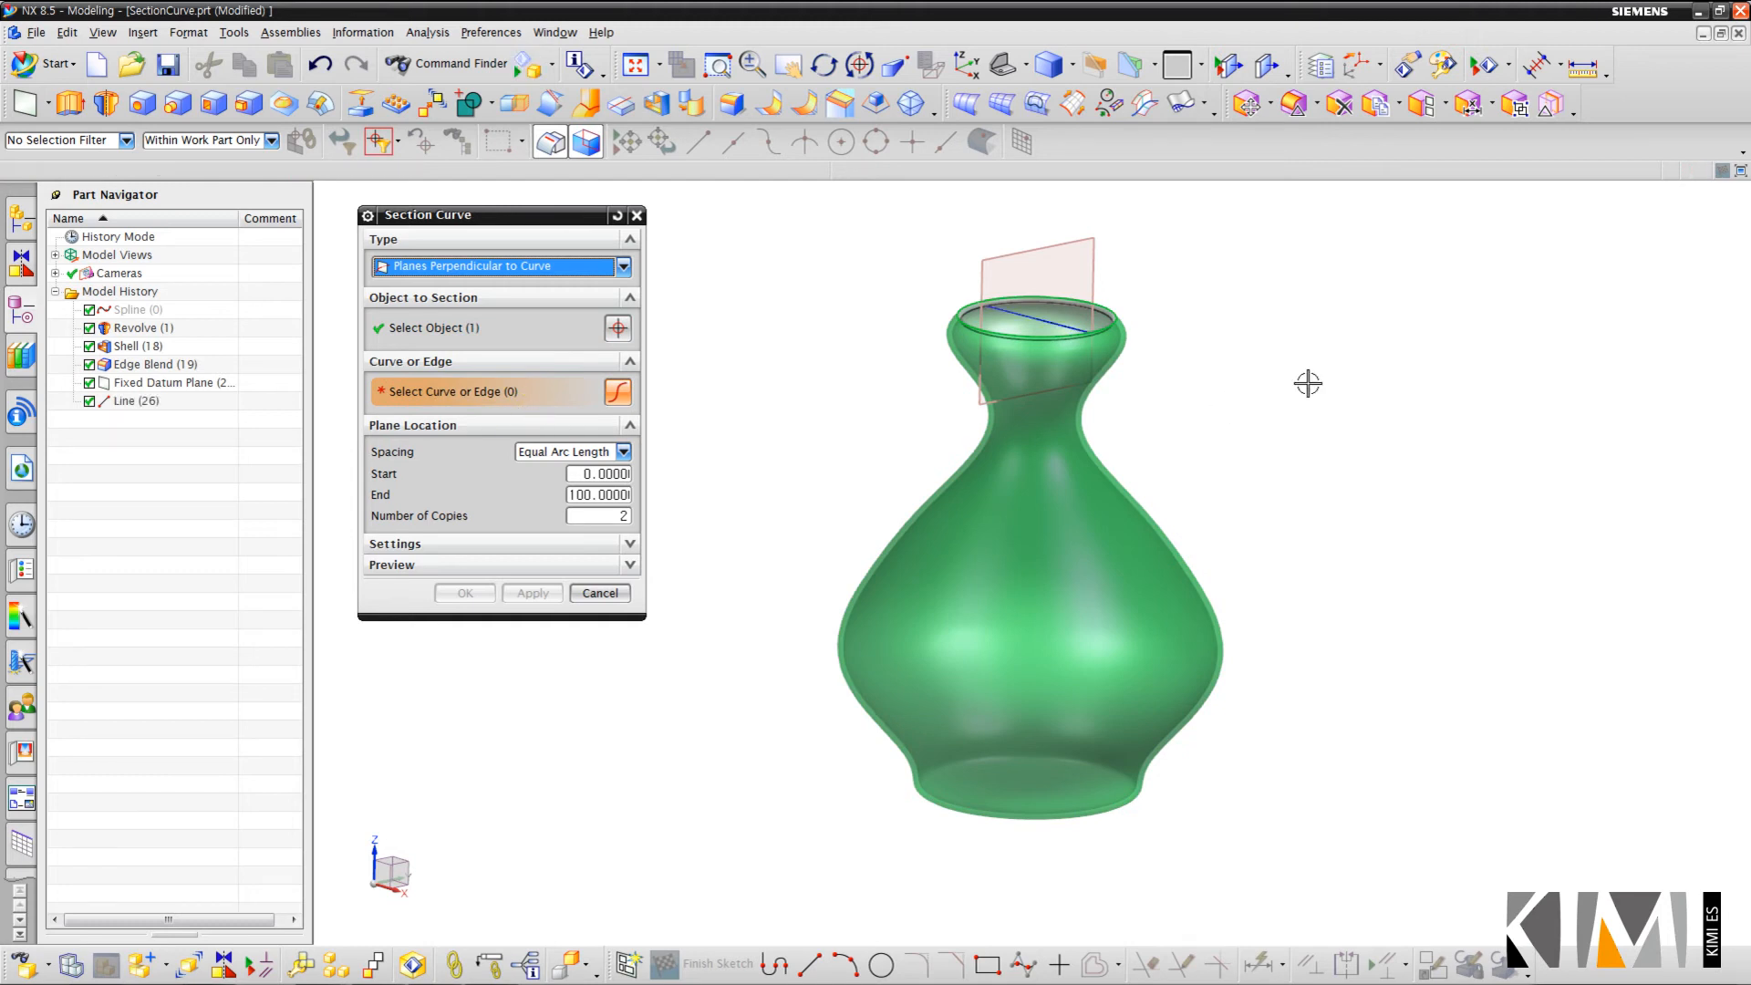
middle_click_drag(1730, 496, 1739, 551)
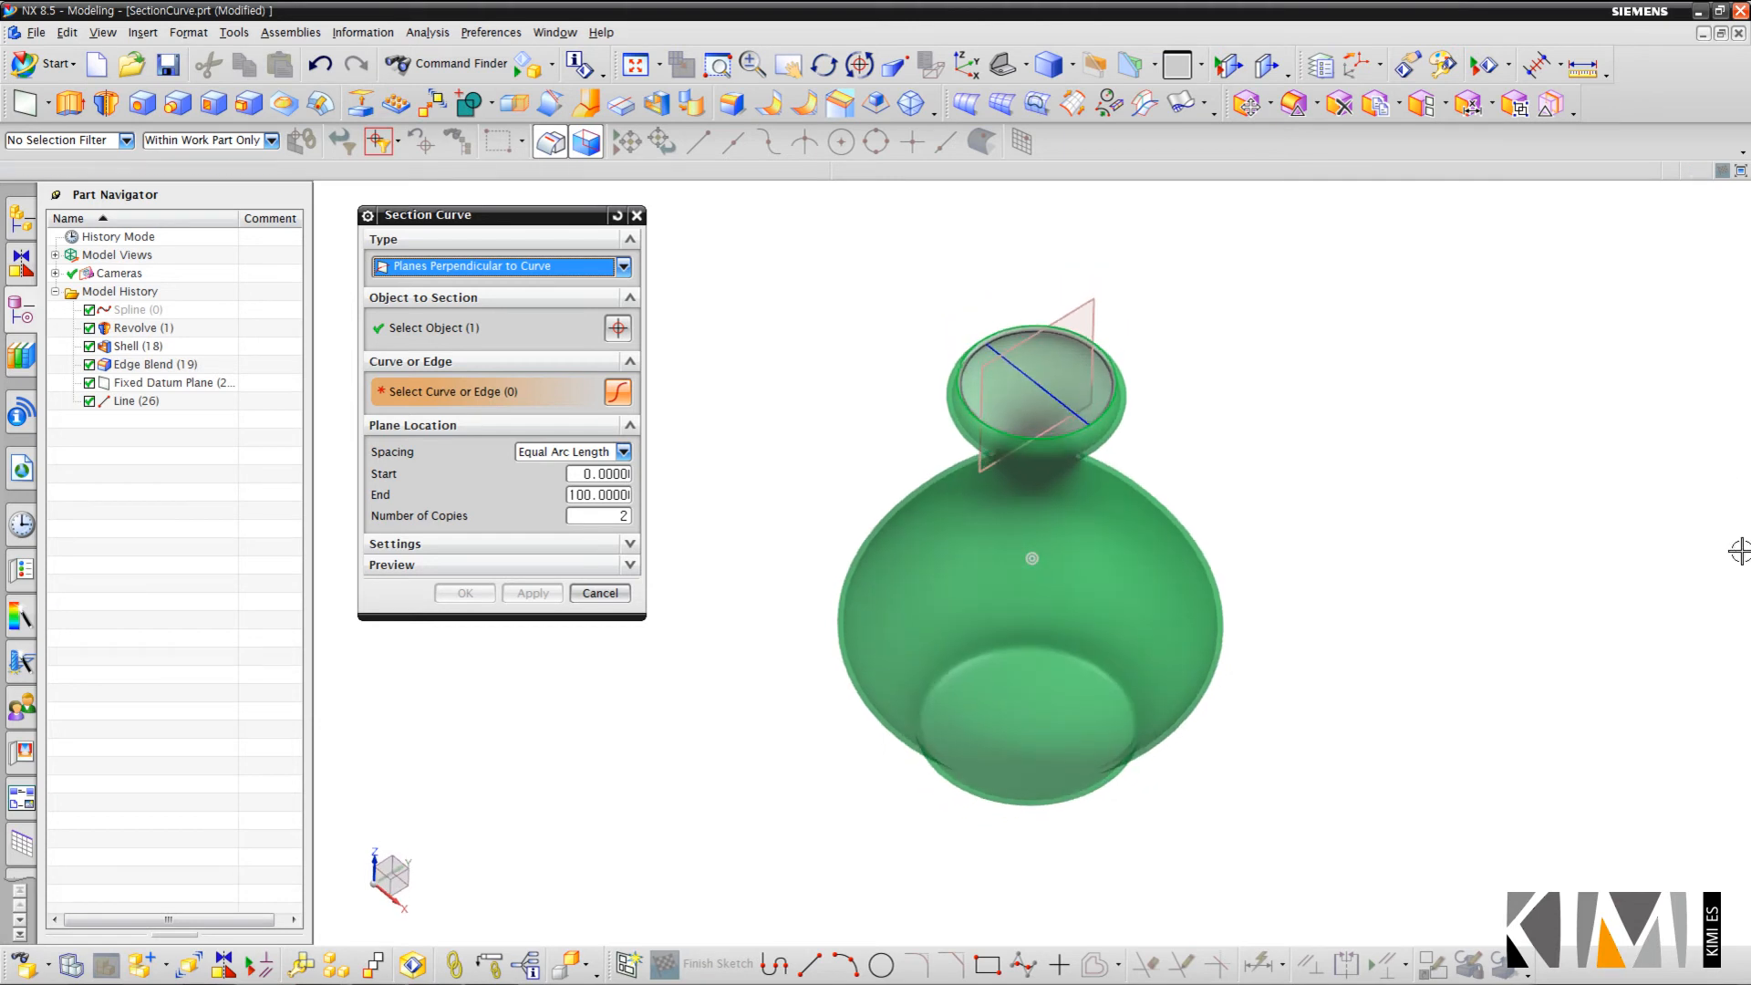
left_click(1035, 385)
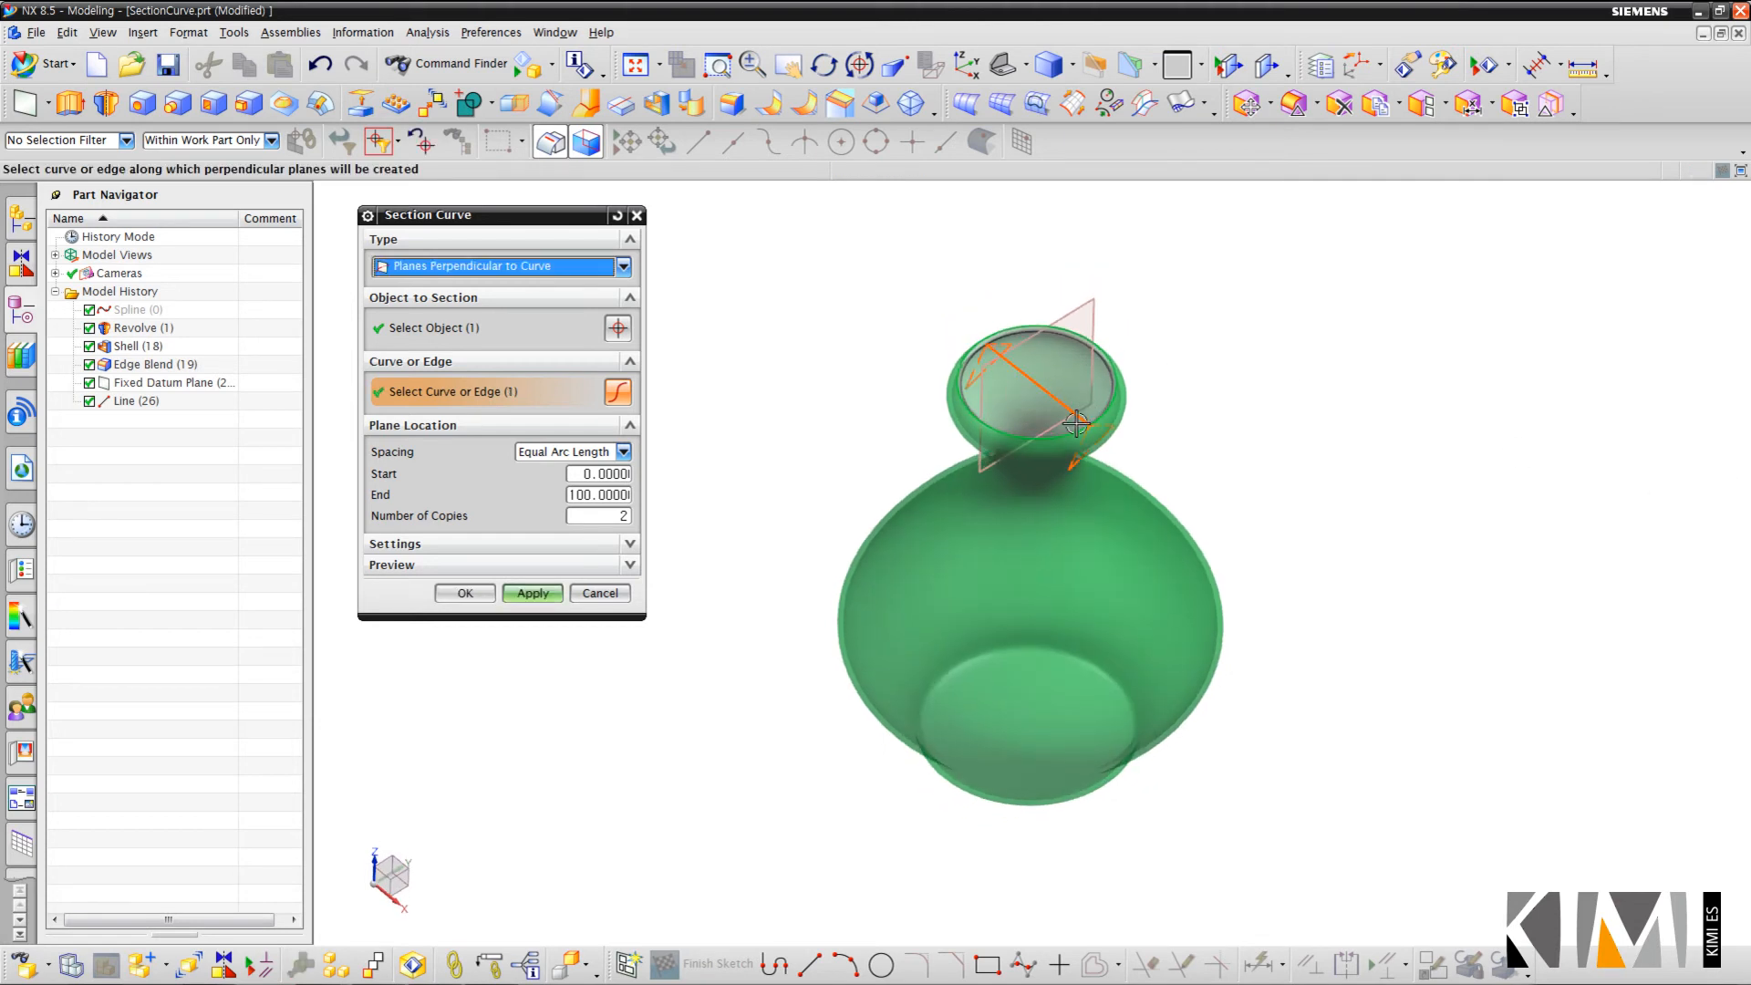
Create the perpendicular section curves with Equal Arc Length spacing, end 50 and 3 copies.
left_click(533, 456)
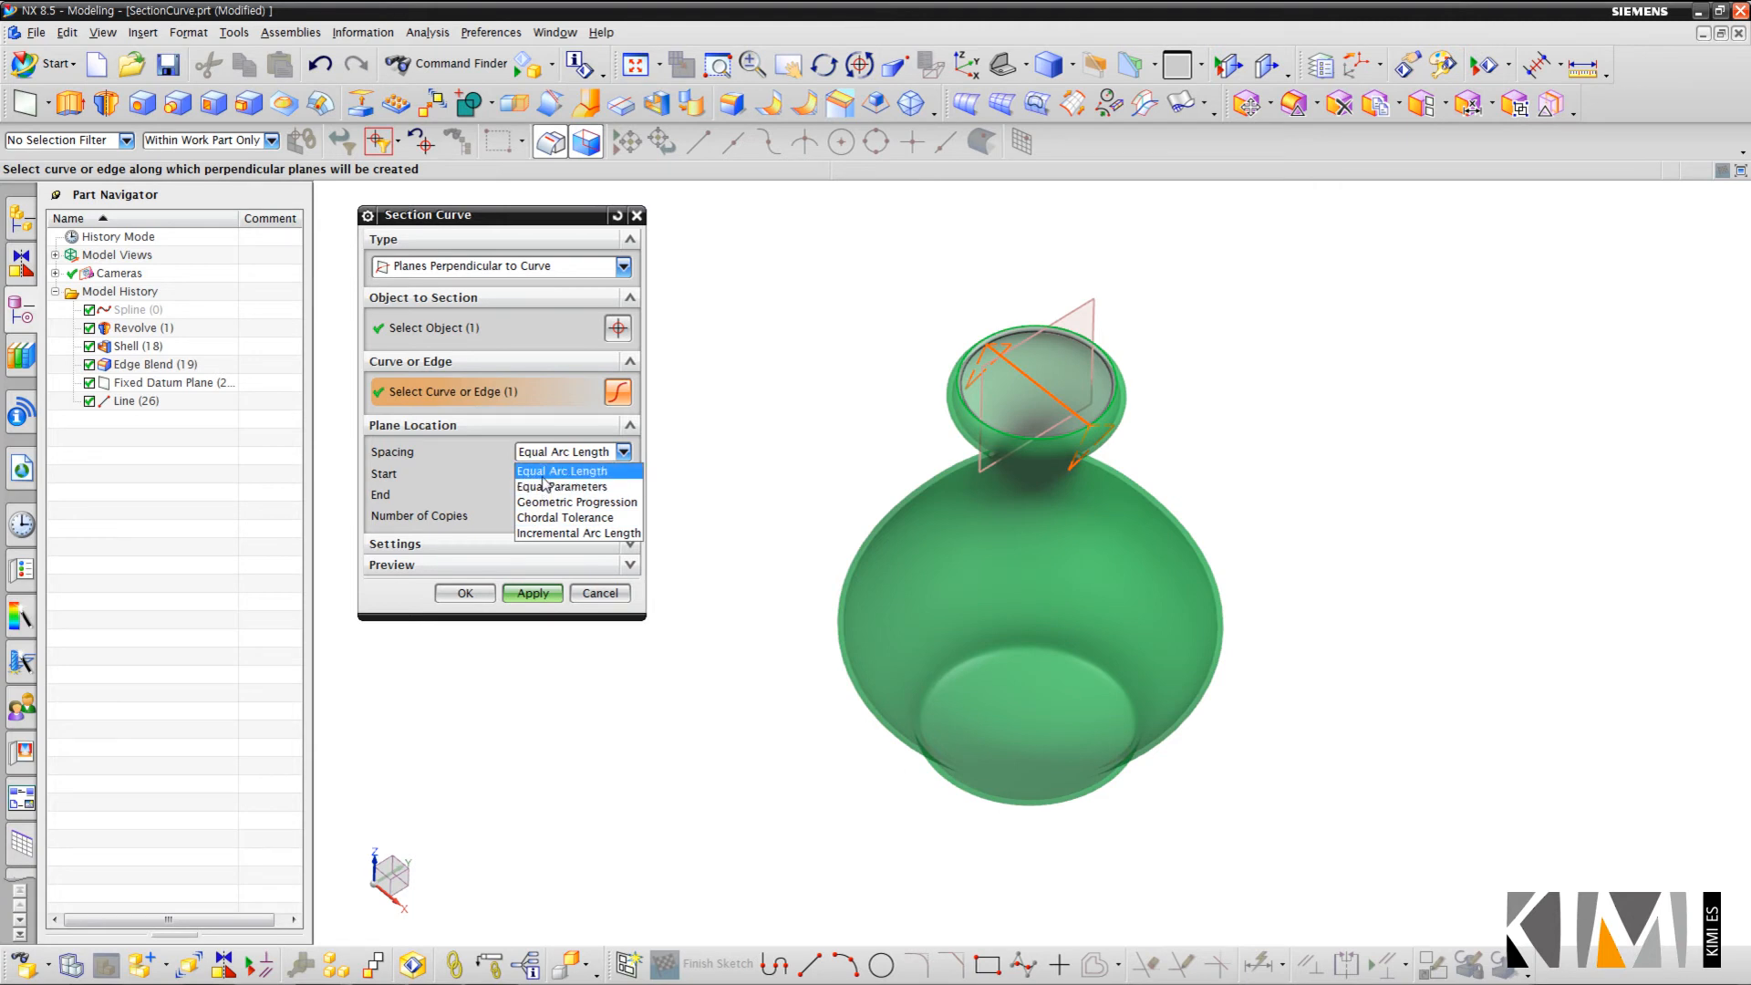
left_click(550, 471)
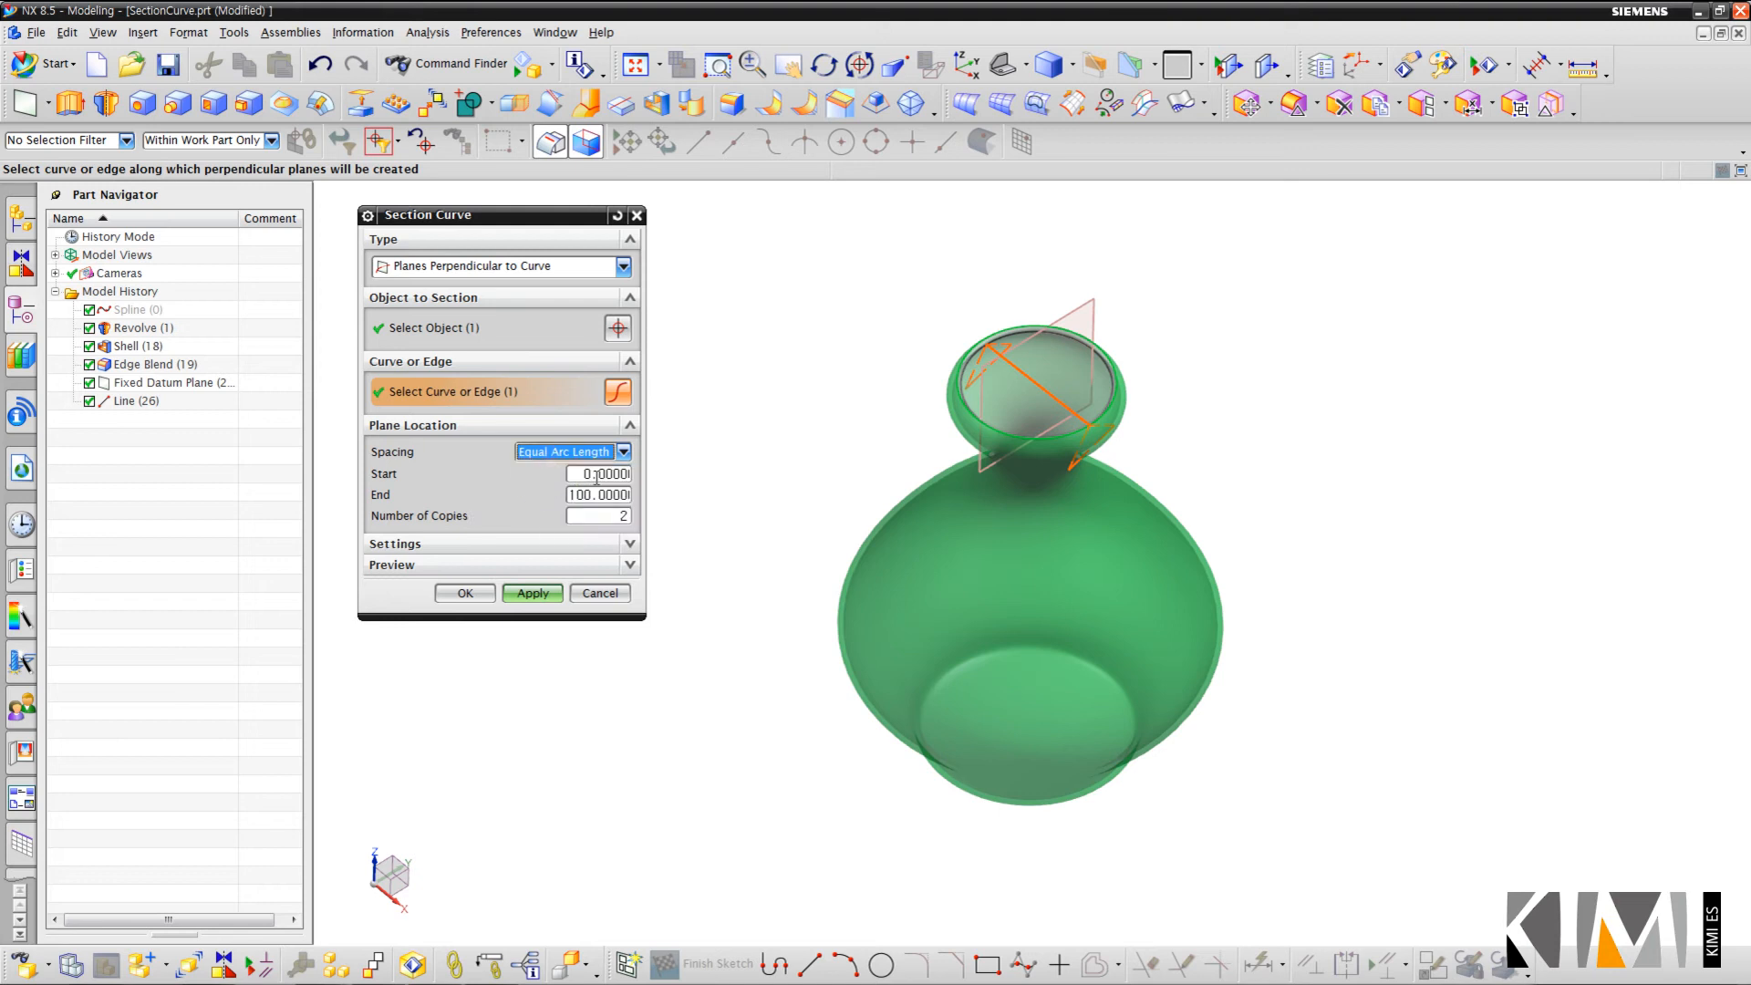
left_click_drag(591, 495, 566, 500)
type("50")
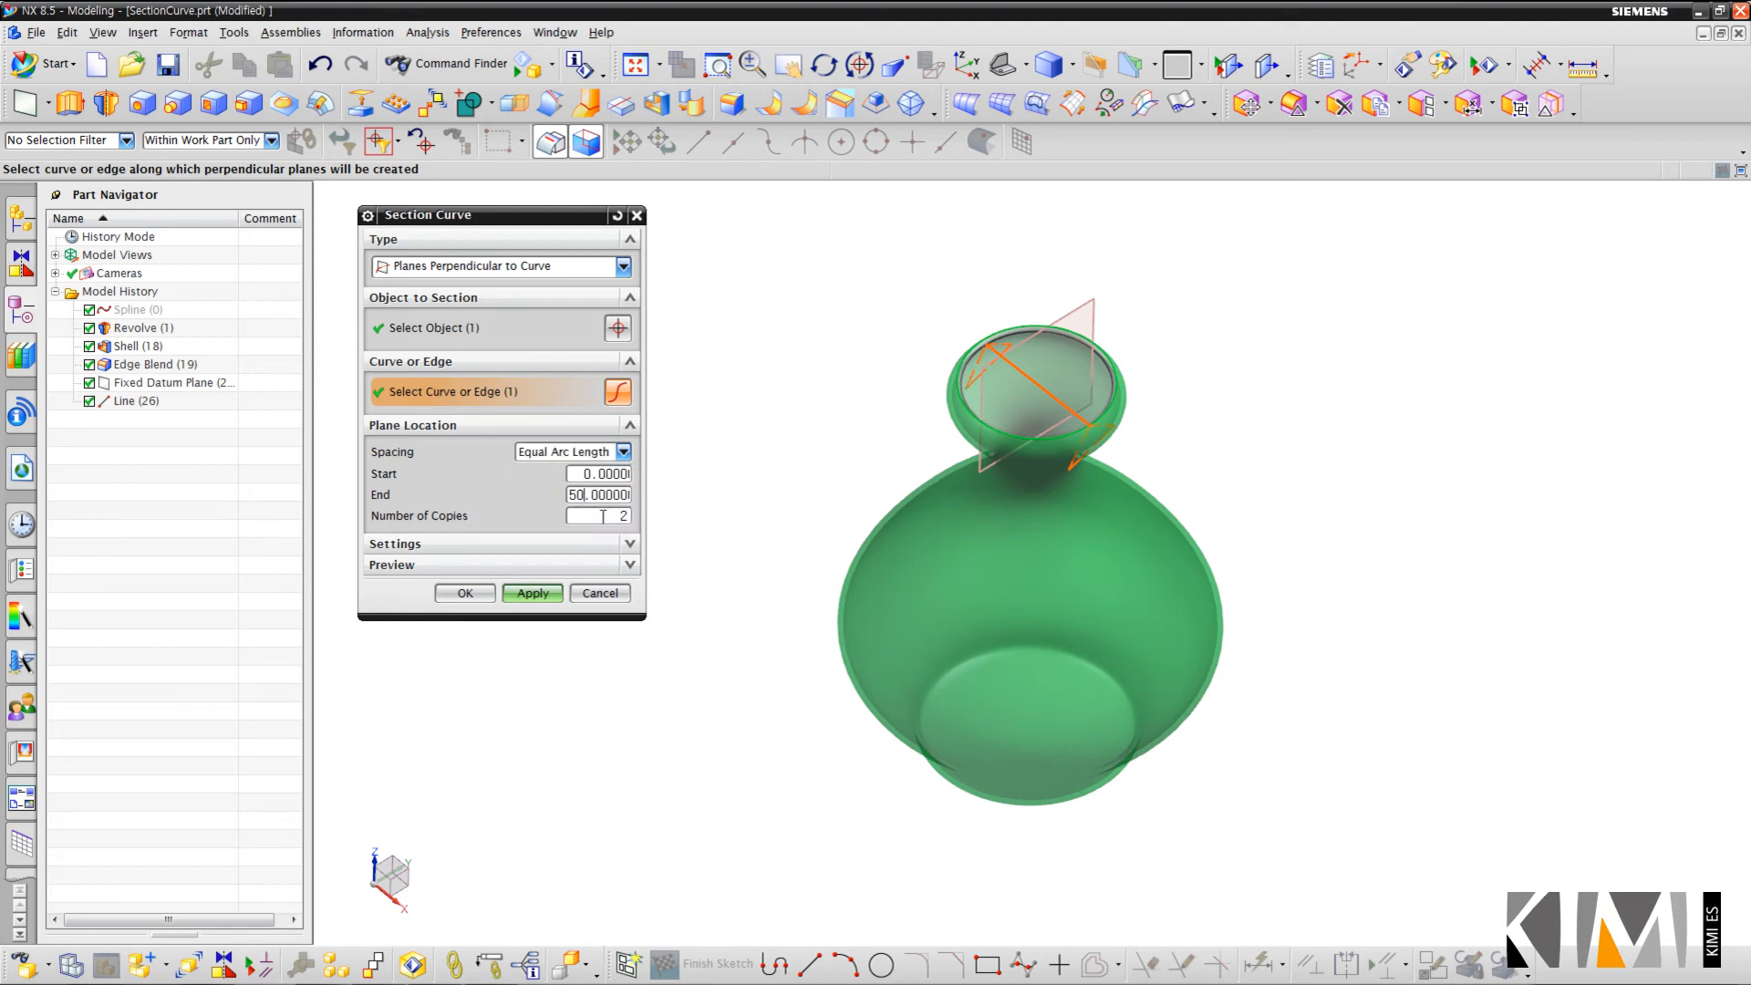
double_click(620, 516)
type("3")
left_click(533, 594)
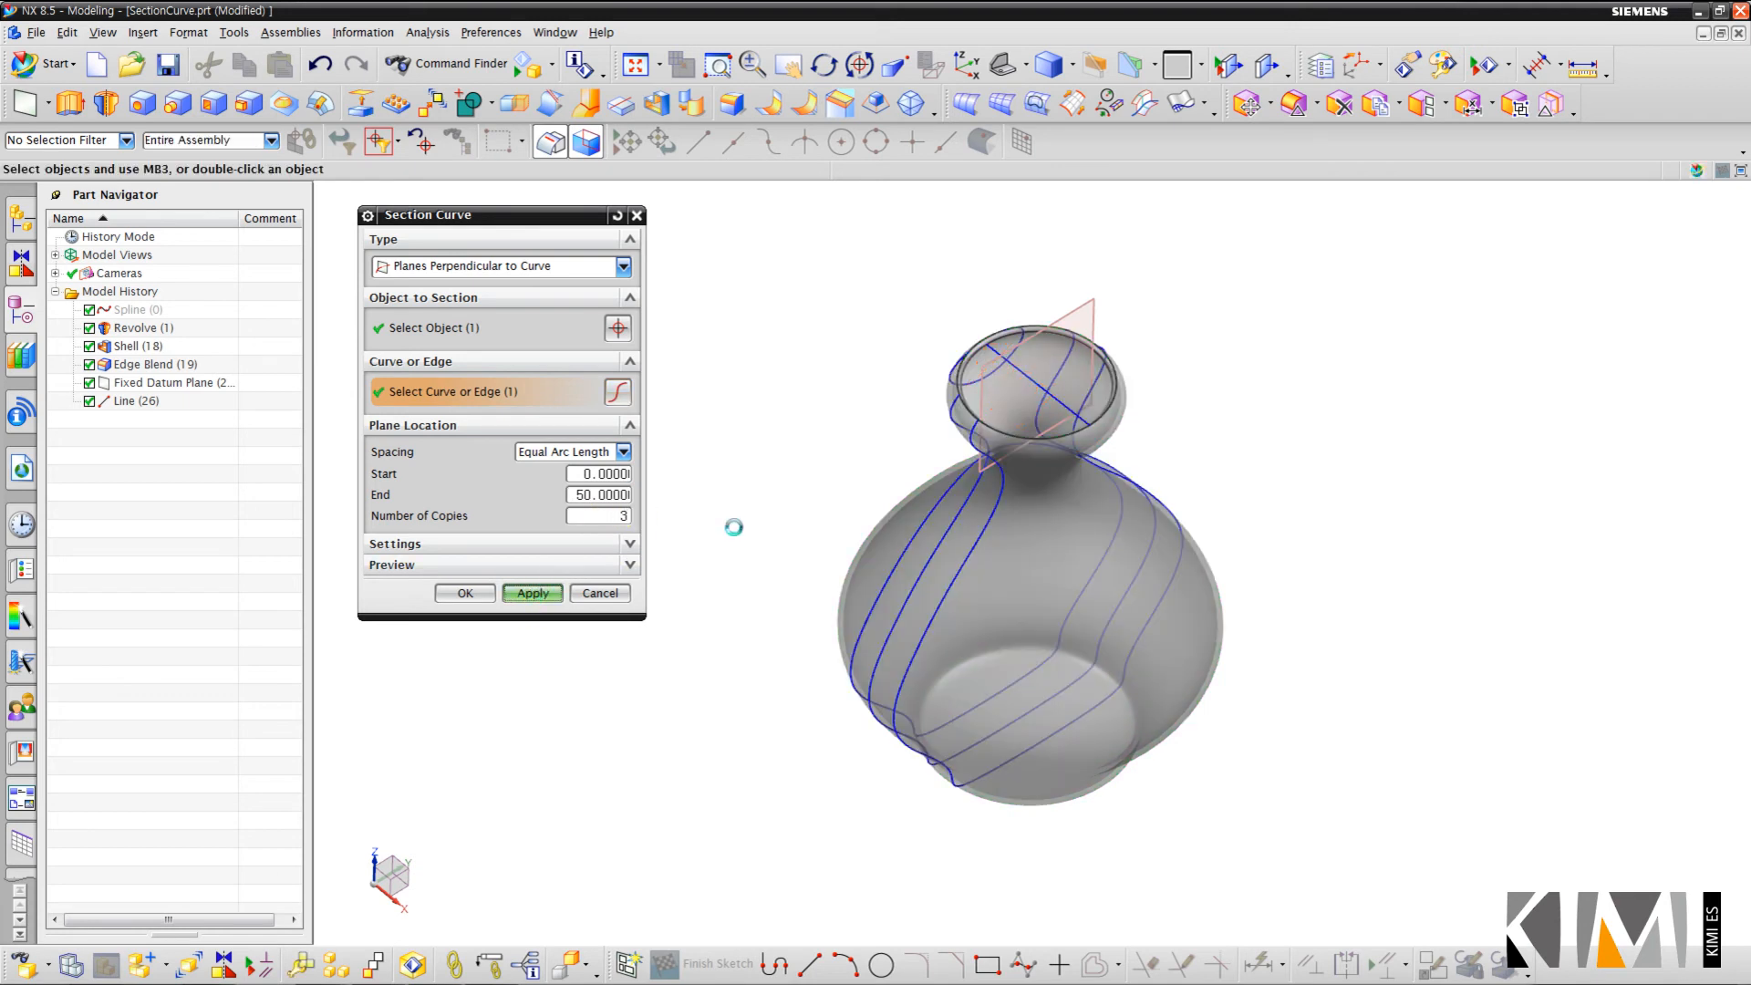
mouse_move(989, 359)
middle_mouse_down()
mouse_move(1032, 442)
mouse_move(997, 405)
mouse_move(1074, 435)
mouse_move(1004, 338)
middle_mouse_up()
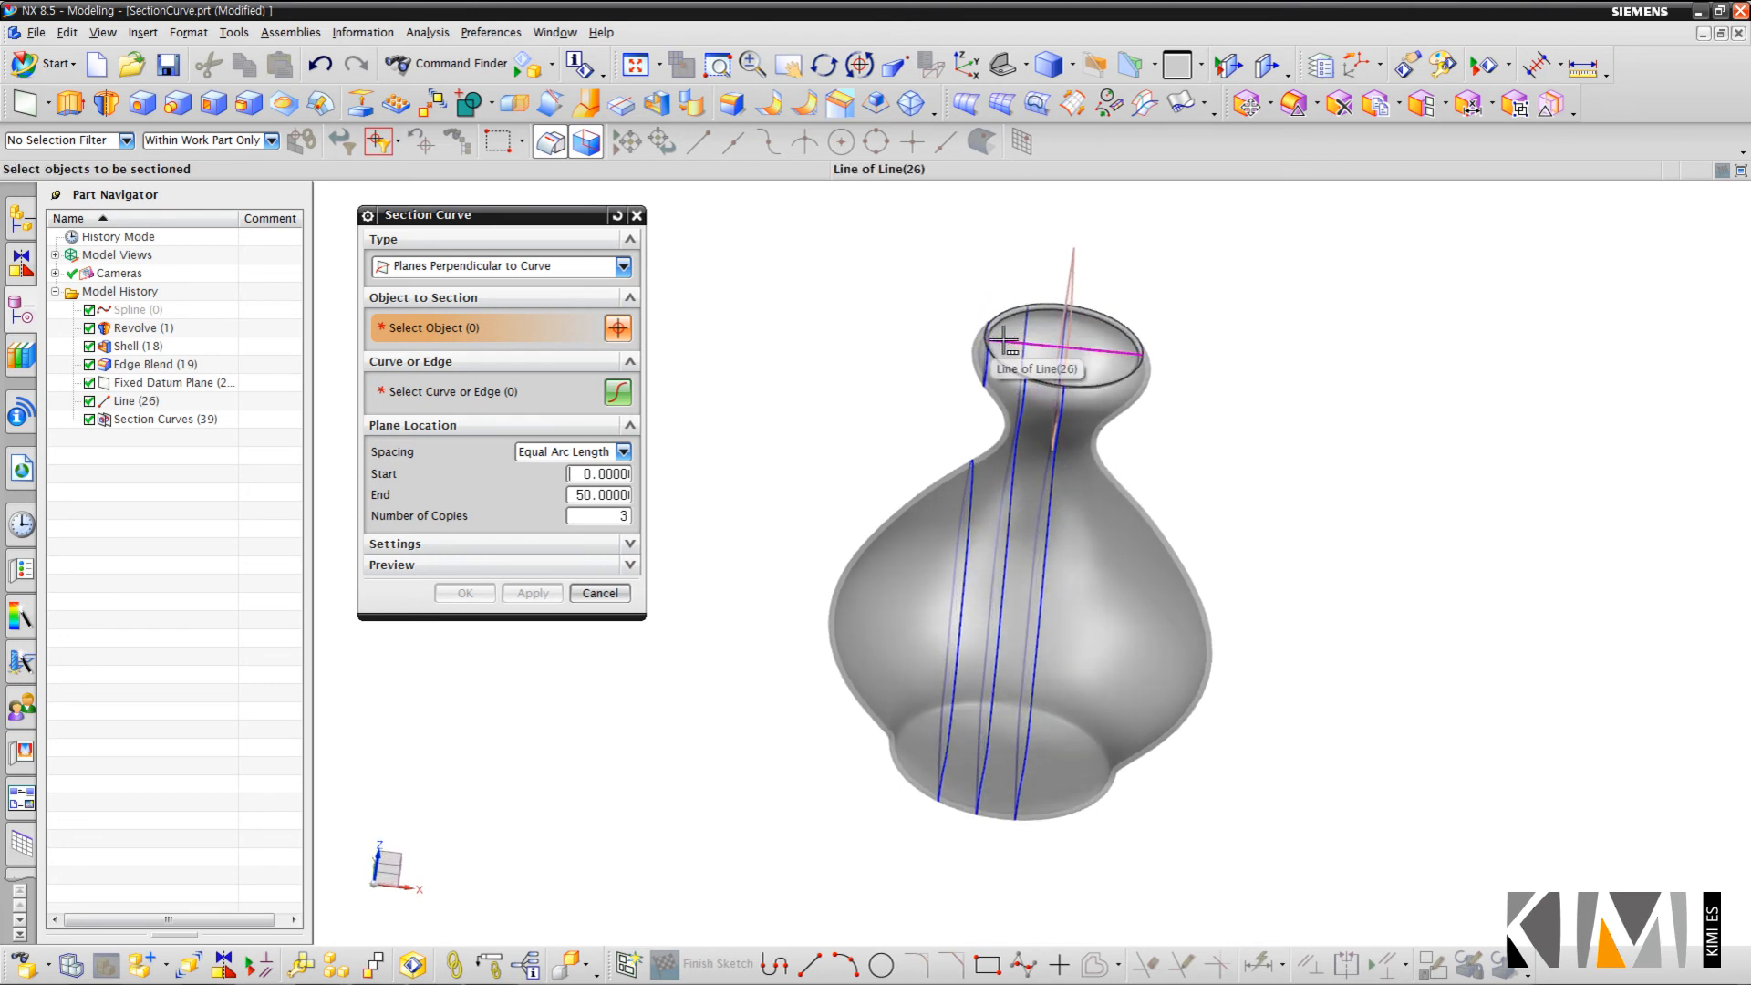